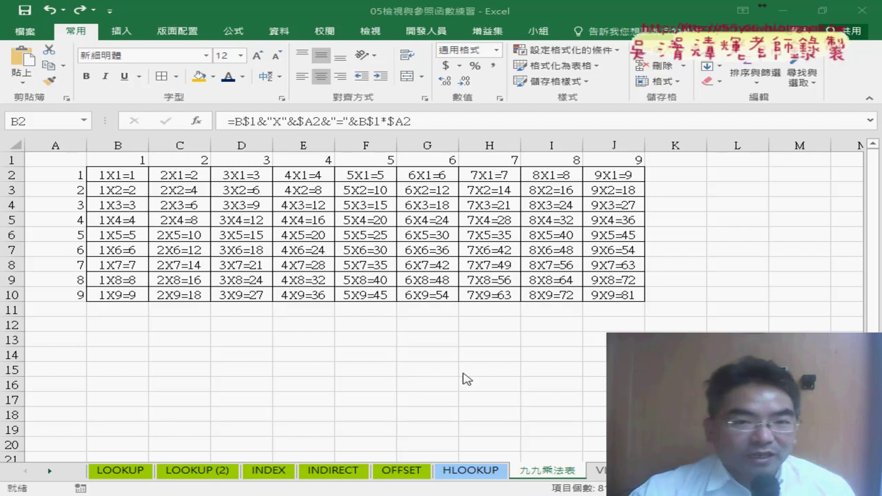
Select B2, undo the column and row fills, then redo to show B2's $-locked references
{"action": "left_click", "coordinate": [117, 175]}
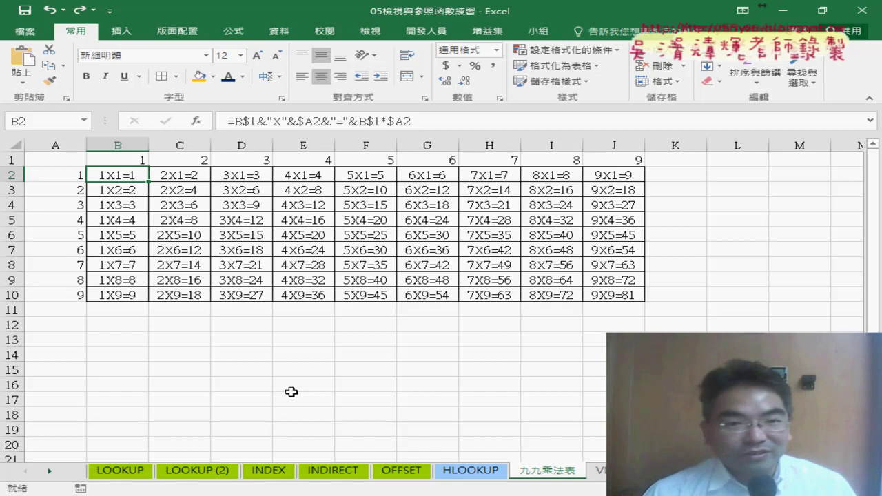
{"action": "key", "text": "ctrl+z"}
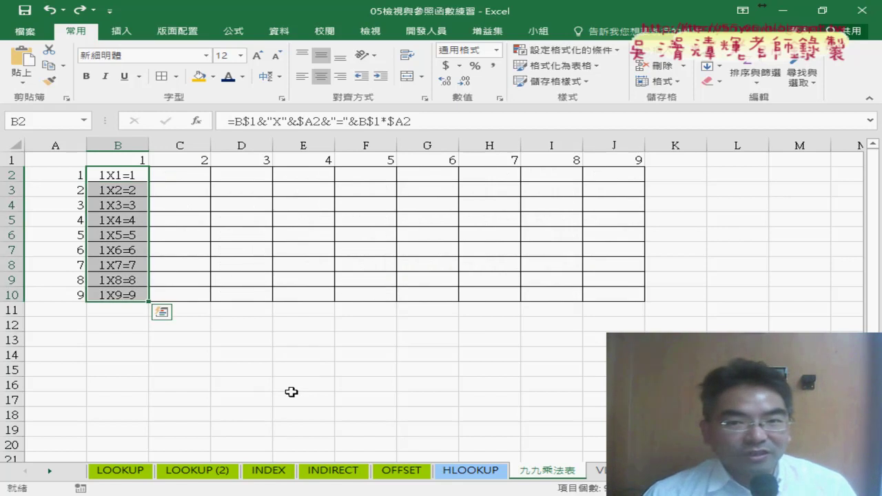
{"action": "key", "text": "ctrl+z"}
{"action": "key", "text": "ctrl+z"}
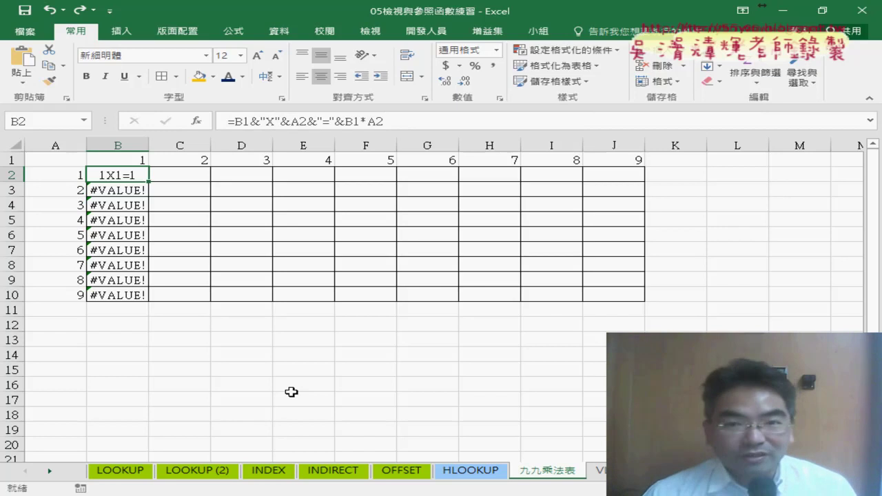
{"action": "key", "text": "ctrl+y"}
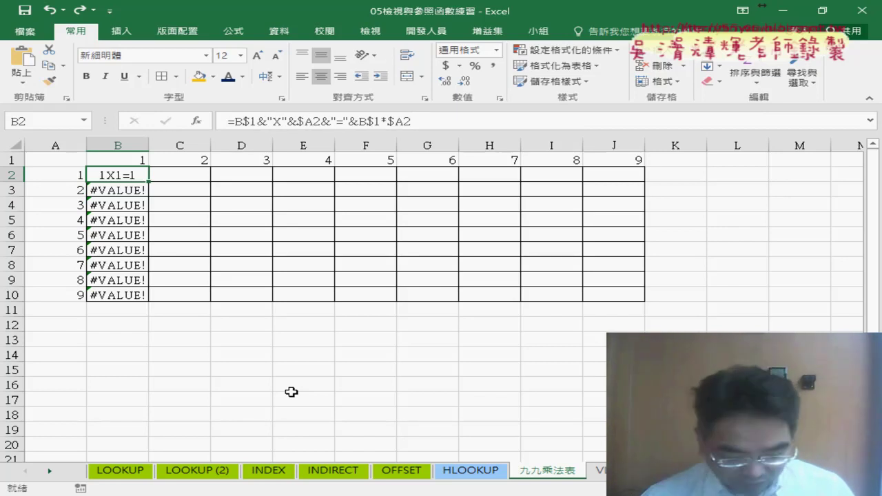
{"action": "key", "text": "ctrl+z"}
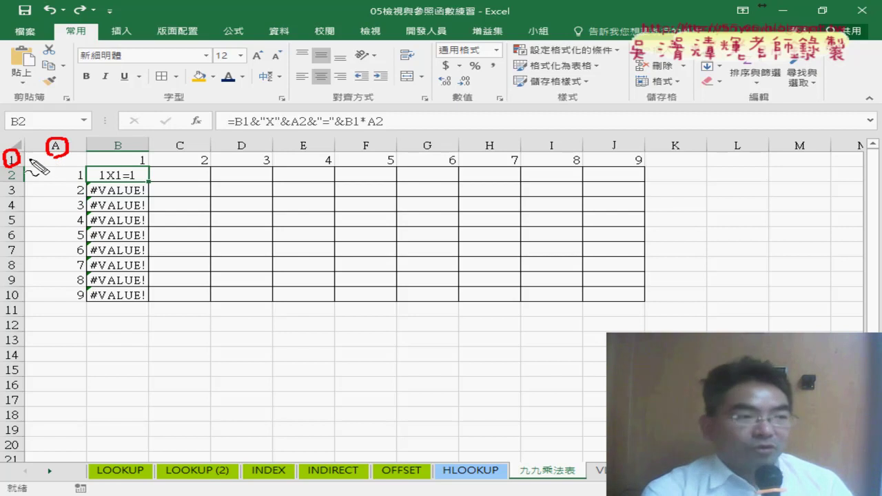
{"action": "left_click_drag", "start_coordinate": [42, 163], "coordinate": [103, 171]}
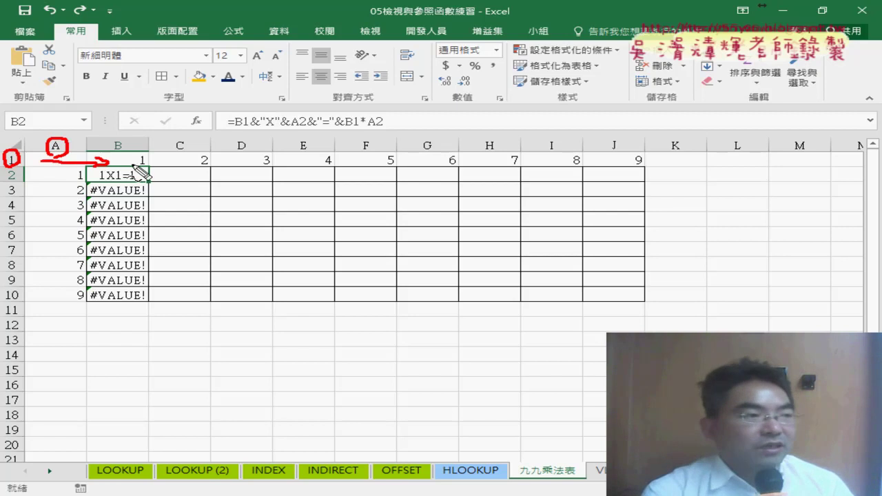
{"action": "left_click_drag", "start_coordinate": [54, 159], "coordinate": [55, 182]}
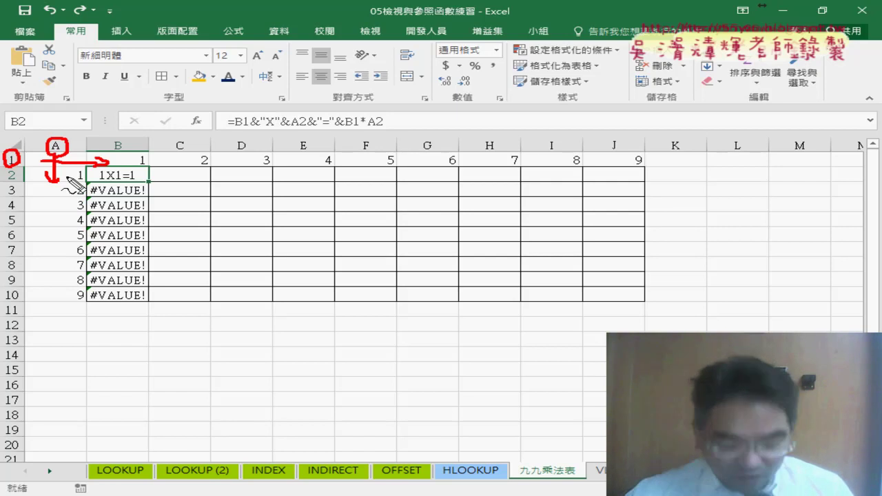
{"action": "key", "text": "Escape"}
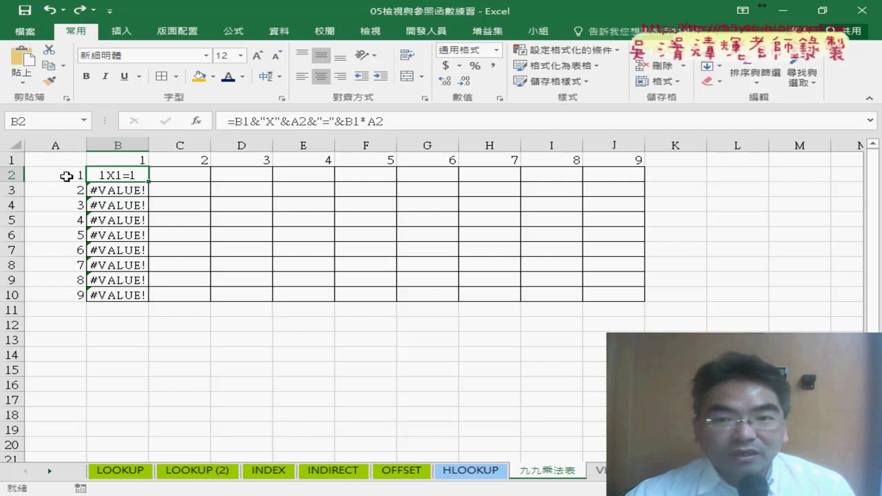
Change B2's formula to =B$1&"X"&$A2&"="&B$1*$A2 and fill it across B2:J10
{"action": "left_click", "coordinate": [243, 121]}
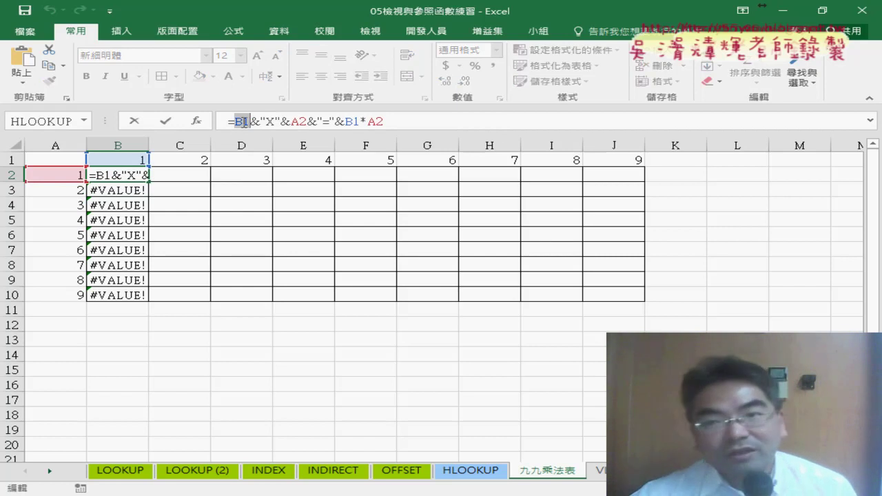
{"action": "left_click", "coordinate": [243, 121]}
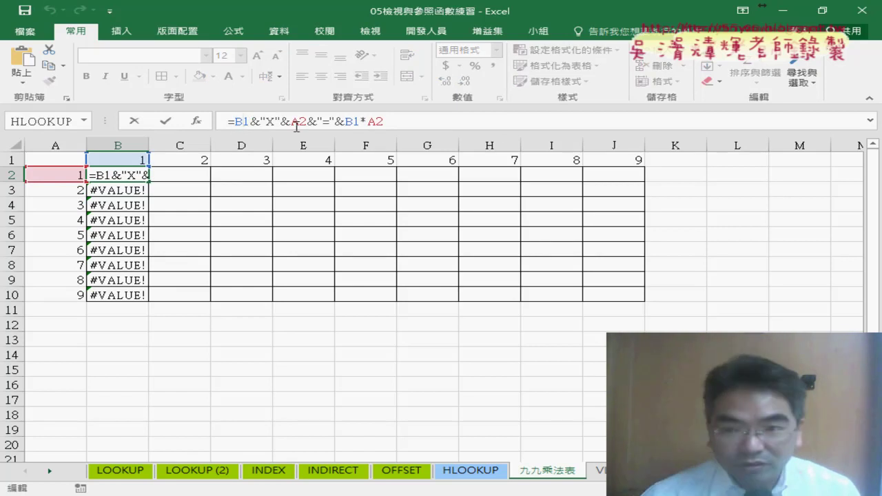
{"action": "type", "text": "$"}
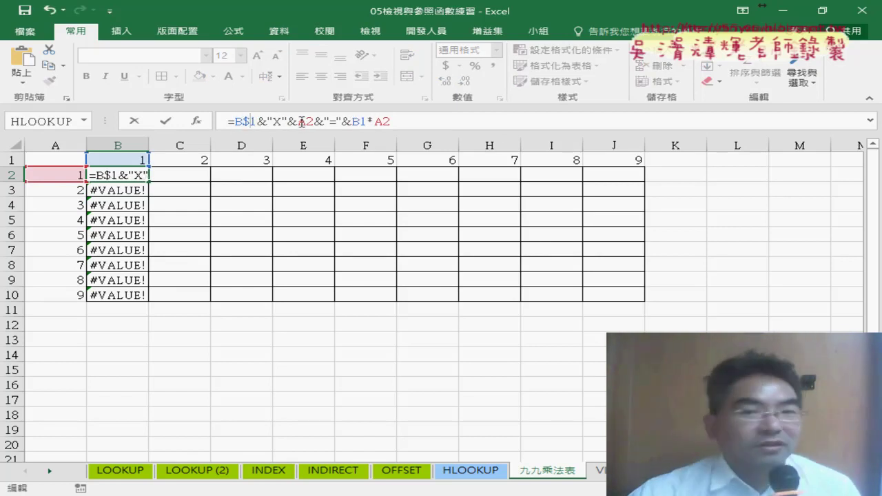
{"action": "key", "text": "Right"}
{"action": "key", "text": "Right"}
{"action": "key", "text": "Right"}
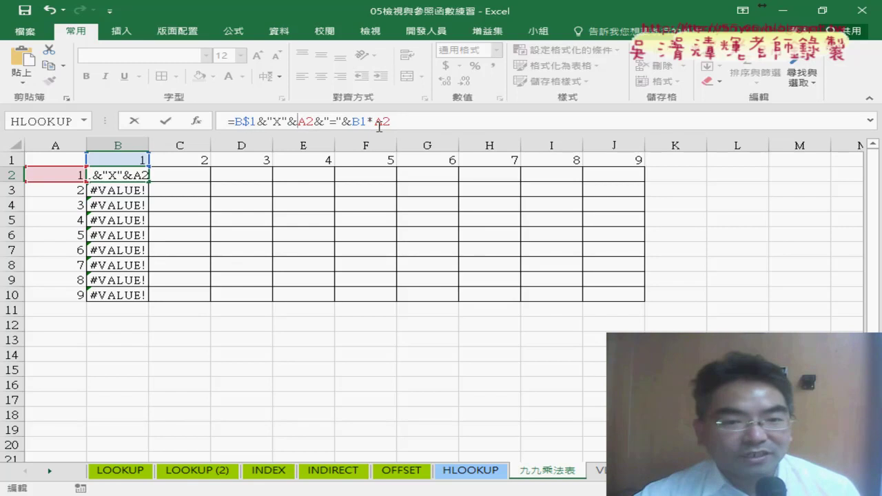
{"action": "type", "text": "$"}
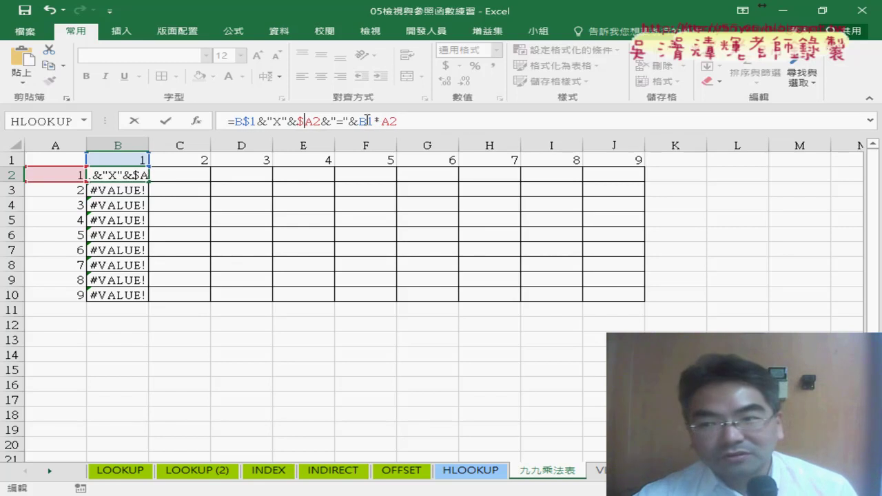
{"action": "left_click", "coordinate": [368, 122]}
{"action": "type", "text": "$1*"}
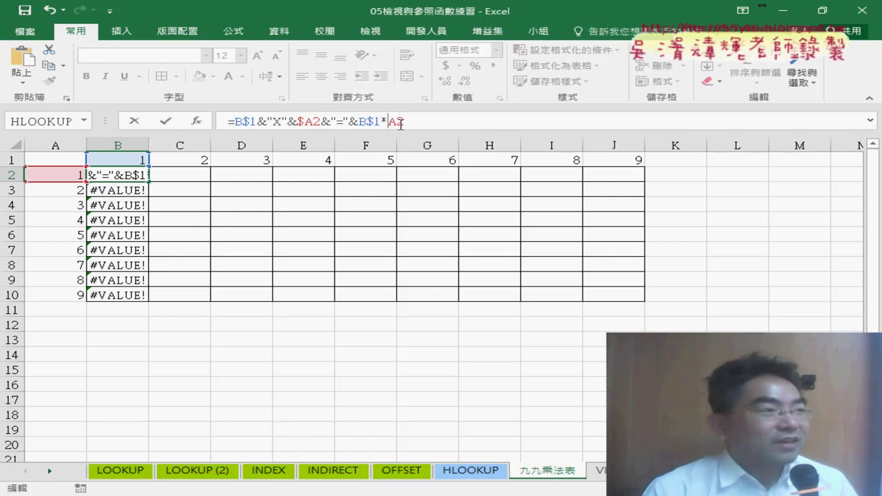
{"action": "type", "text": "$"}
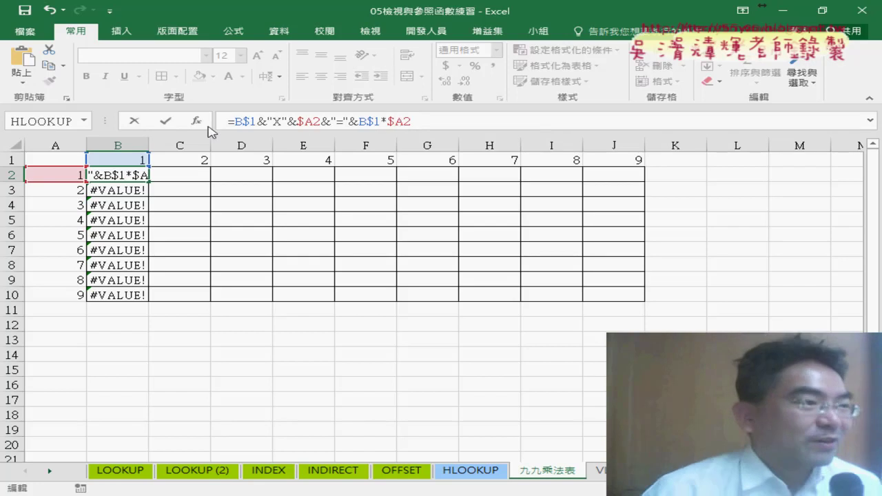
{"action": "left_click", "coordinate": [166, 121]}
{"action": "mouse_move", "coordinate": [148, 182]}
{"action": "left_mouse_down"}
{"action": "mouse_move", "coordinate": [144, 304]}
{"action": "mouse_move", "coordinate": [648, 306]}
{"action": "left_mouse_up"}
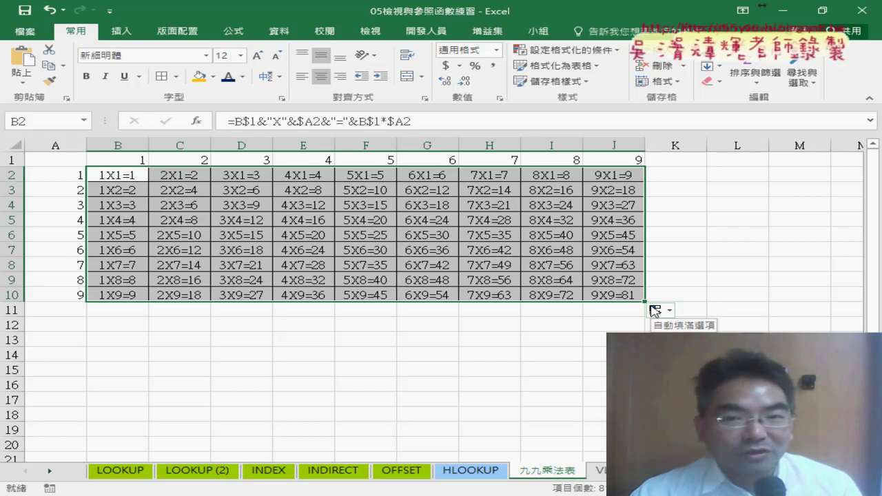
{"action": "left_click", "coordinate": [58, 161]}
{"action": "left_click", "coordinate": [12, 159]}
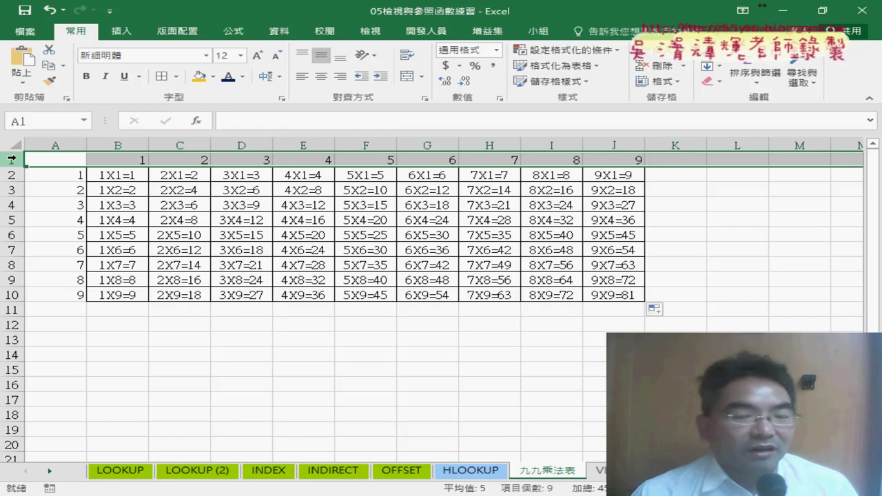
{"action": "left_click", "coordinate": [128, 176]}
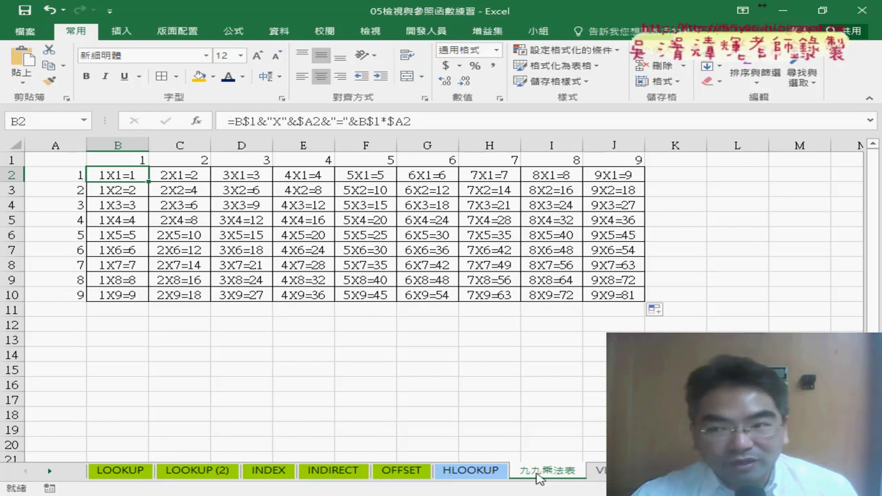
Duplicate the 九九乘法表 sheet and clear A1:J10 on the copy, including contents, borders and fill
{"action": "left_click_drag", "start_coordinate": [567, 477], "coordinate": [599, 475]}
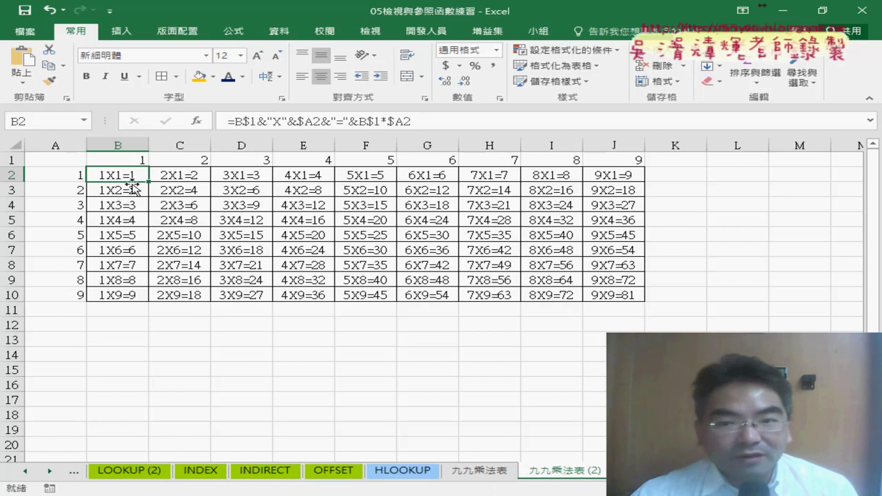
{"action": "mouse_move", "coordinate": [131, 181]}
{"action": "left_mouse_down"}
{"action": "mouse_move", "coordinate": [489, 280]}
{"action": "mouse_move", "coordinate": [613, 295]}
{"action": "left_mouse_up"}
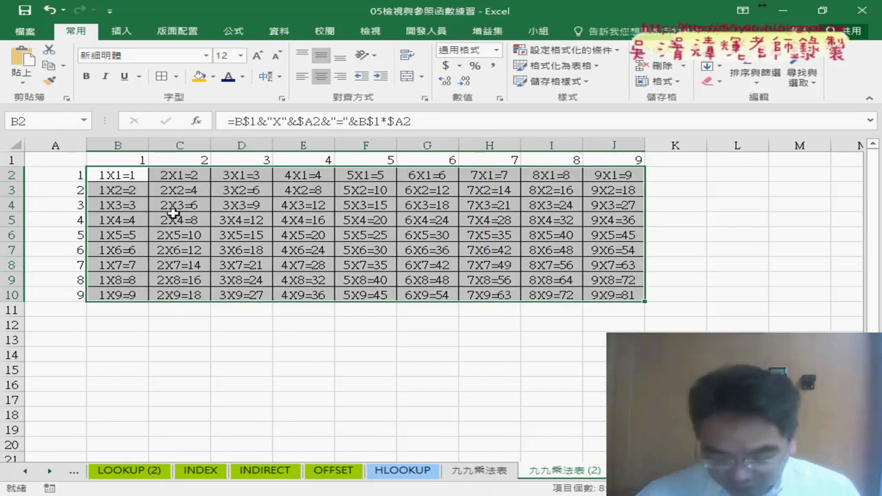
{"action": "mouse_move", "coordinate": [62, 160]}
{"action": "left_mouse_down"}
{"action": "mouse_move", "coordinate": [626, 291]}
{"action": "mouse_move", "coordinate": [608, 298]}
{"action": "left_mouse_up"}
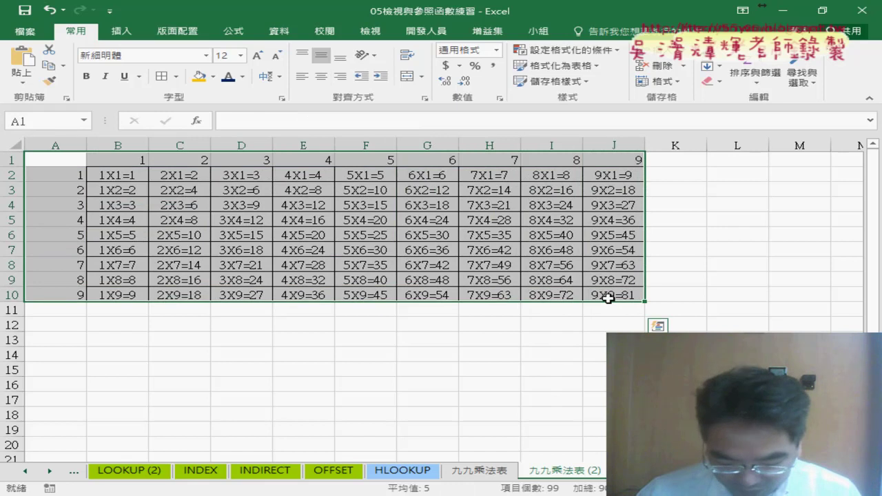
{"action": "key", "text": "Delete"}
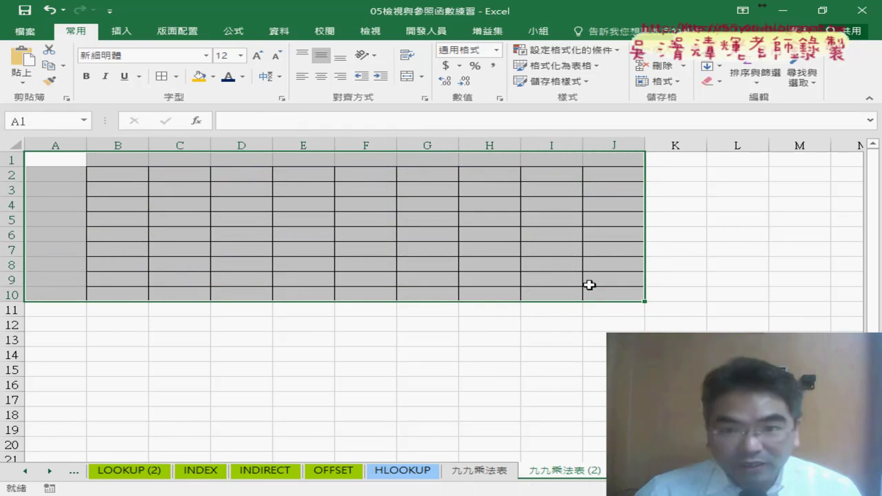
{"action": "left_click", "coordinate": [719, 82]}
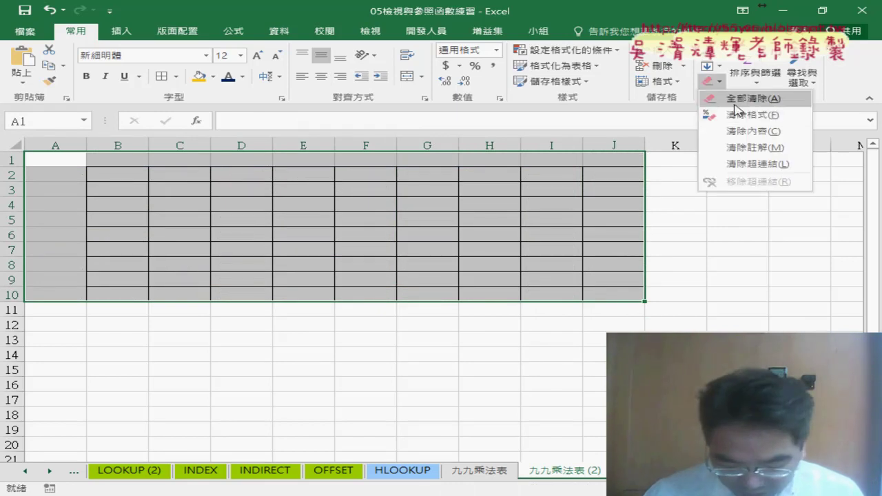
{"action": "left_click", "coordinate": [732, 96]}
{"action": "left_click_drag", "start_coordinate": [62, 159], "coordinate": [117, 175]}
{"action": "left_click", "coordinate": [61, 161]}
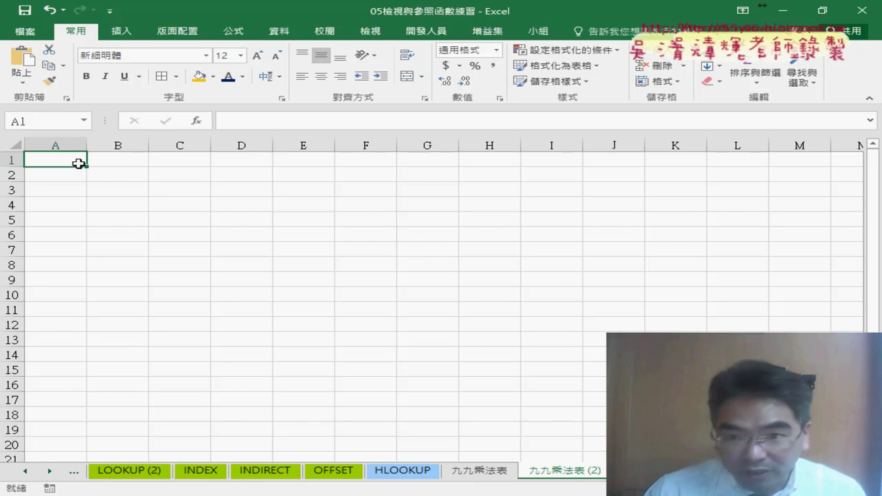
Start A1's formula with COLUMN()&"X"&ROW()
{"action": "left_click", "coordinate": [197, 122]}
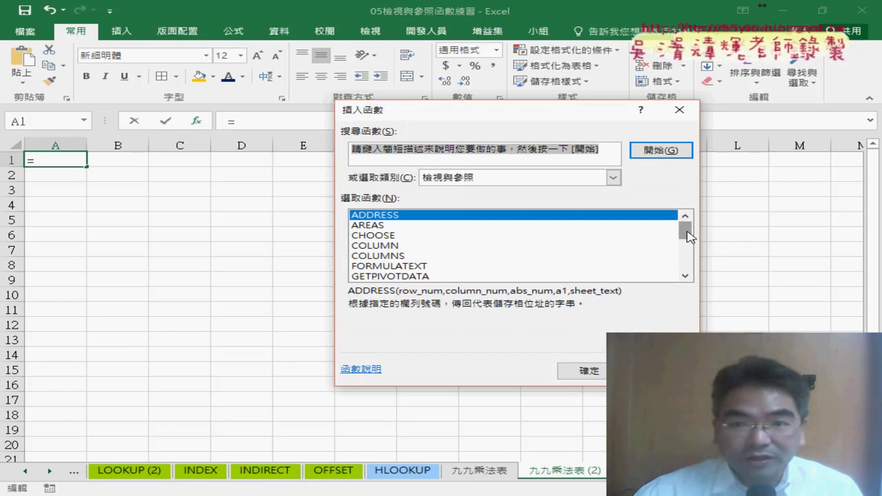
{"action": "left_click_drag", "start_coordinate": [688, 237], "coordinate": [682, 236]}
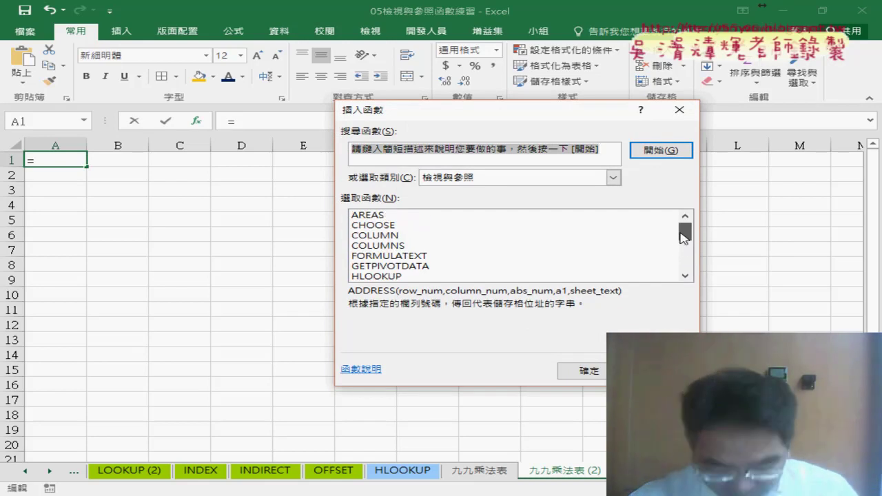
{"action": "double_click", "coordinate": [379, 235]}
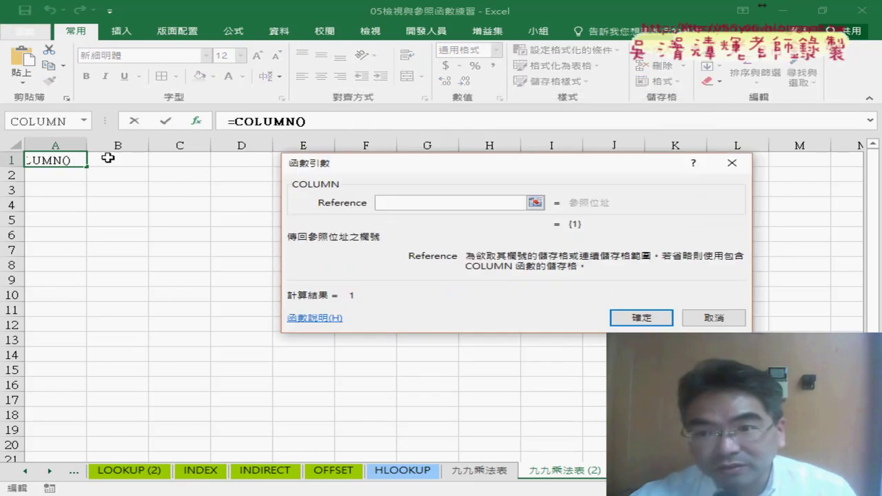
{"action": "left_click", "coordinate": [636, 313]}
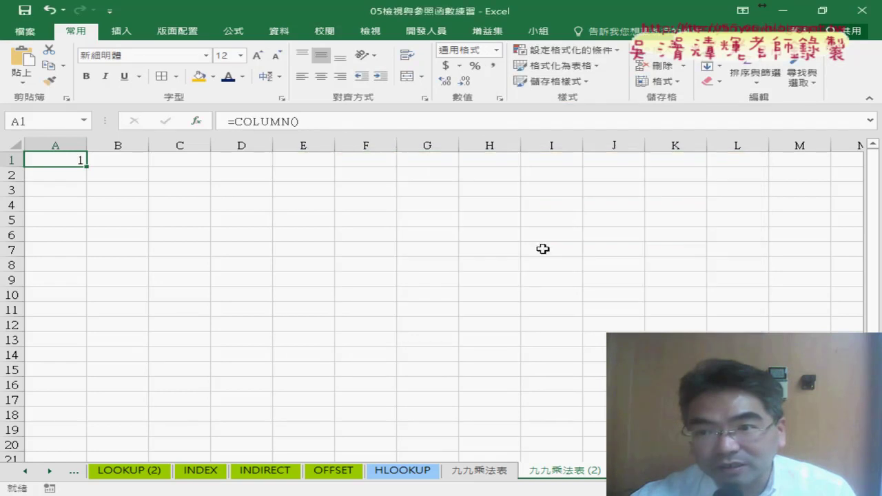
{"action": "left_click", "coordinate": [304, 122]}
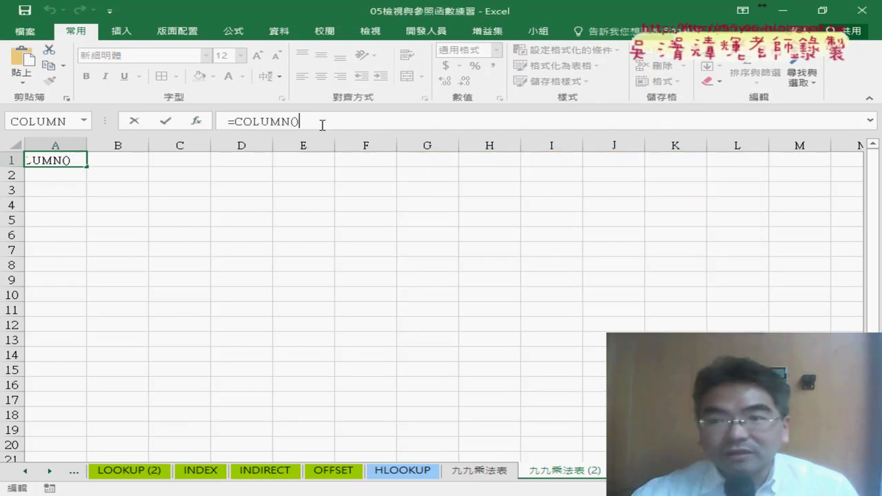
{"action": "type", "text": "&\""}
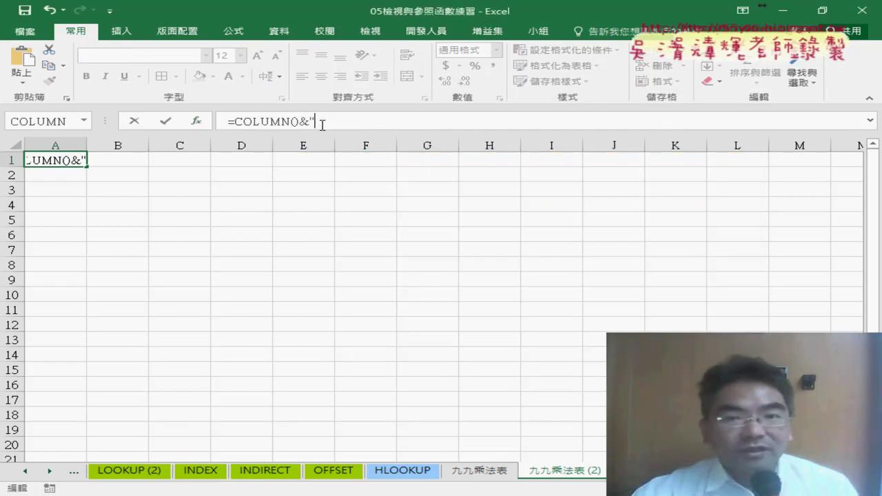
{"action": "type", "text": "X\""}
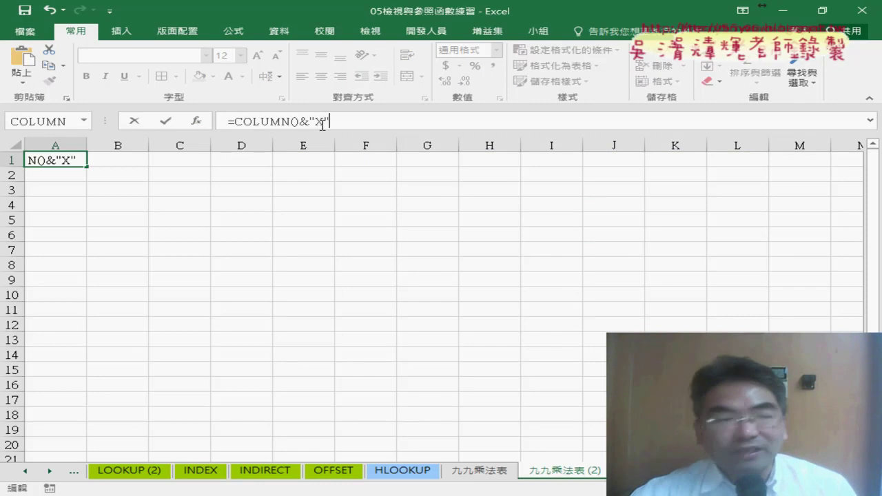
{"action": "type", "text": "&"}
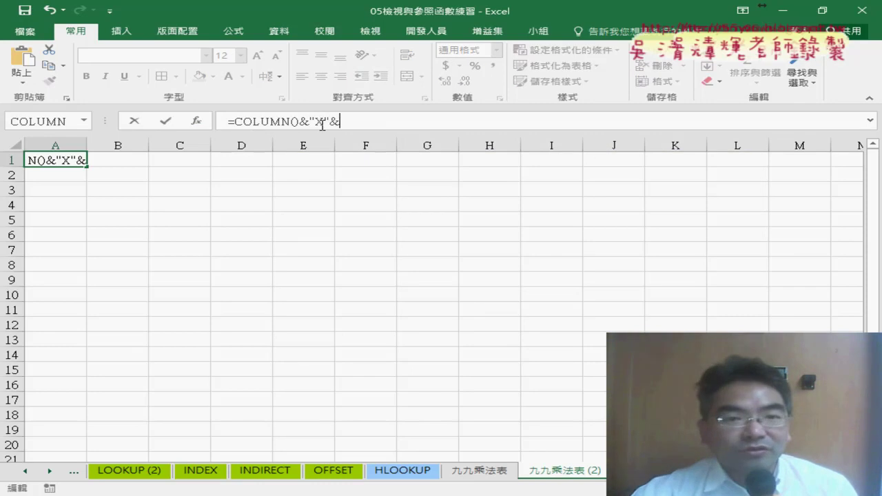
{"action": "type", "text": "row("}
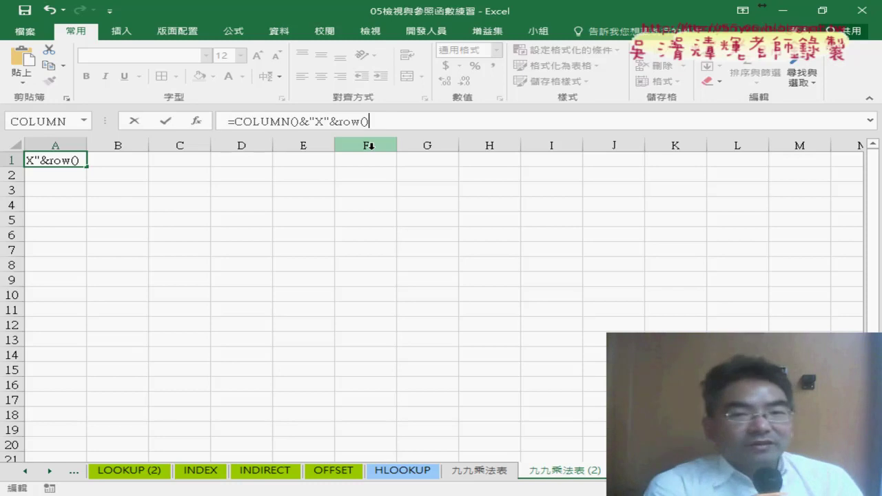
Complete A1's formula as =COLUMN()&"X"&ROW()&"="&COLUMN()*ROW()
{"action": "type", "text": "&+"}
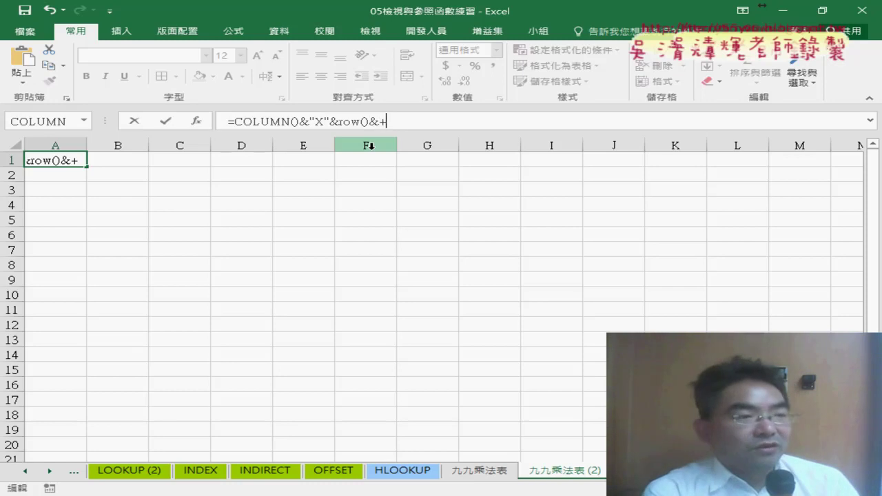
{"action": "key", "text": "BackSpace"}
{"action": "type", "text": "\""}
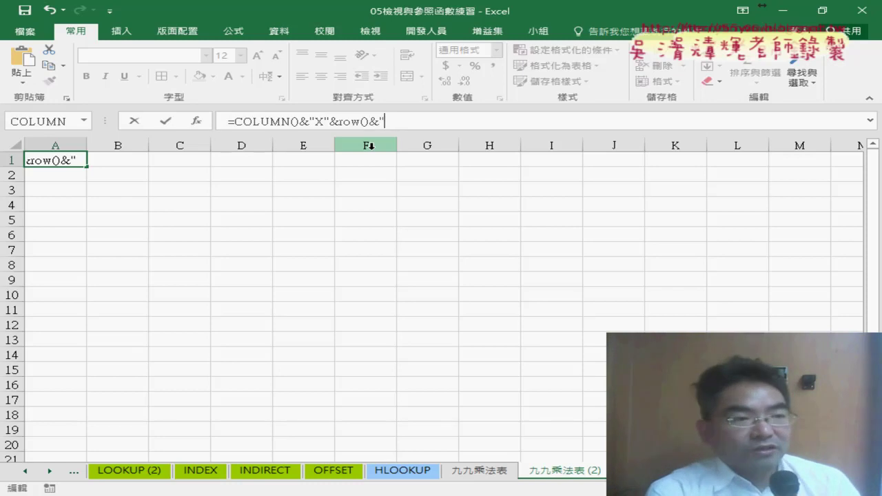
{"action": "type", "text": "=\""}
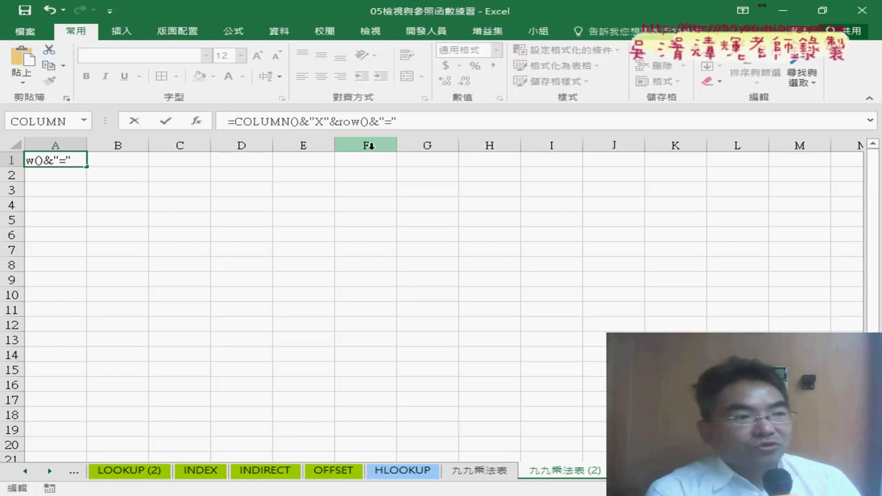
{"action": "type", "text": "&"}
{"action": "left_click_drag", "start_coordinate": [233, 121], "coordinate": [374, 124]}
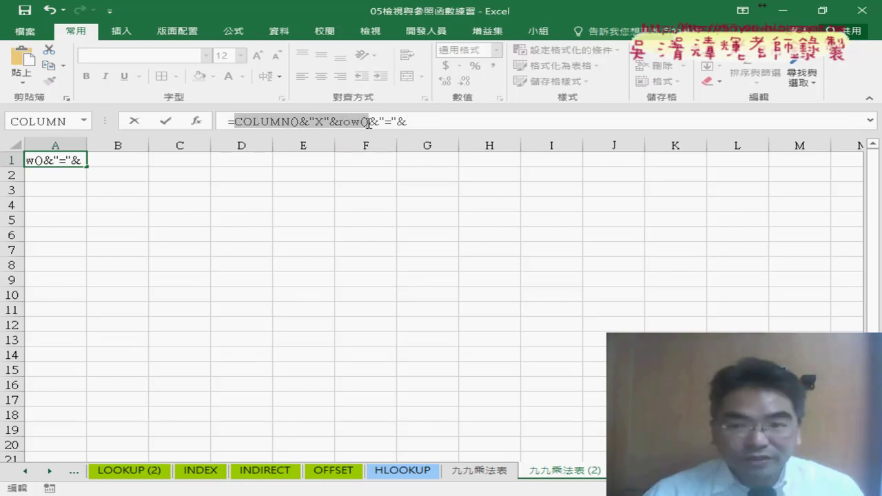
{"action": "key", "text": "ctrl+c"}
{"action": "left_click", "coordinate": [423, 125]}
{"action": "key", "text": "ctrl+v"}
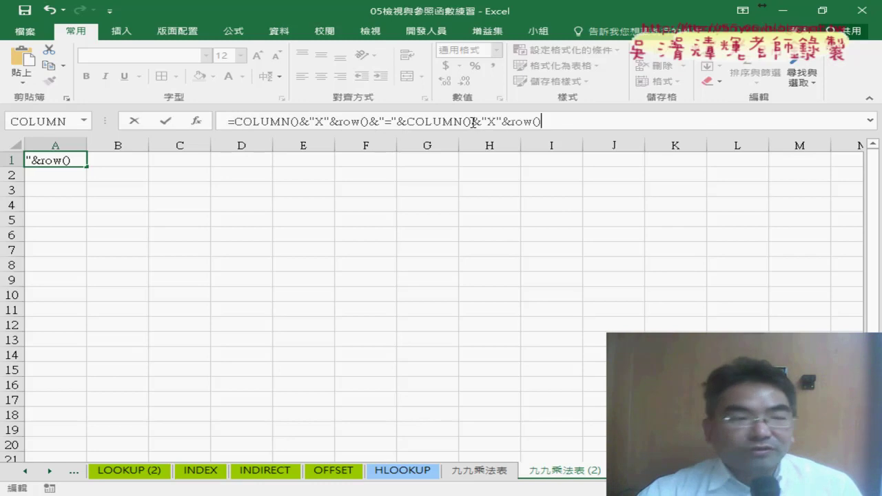
{"action": "left_click_drag", "start_coordinate": [472, 122], "coordinate": [502, 122]}
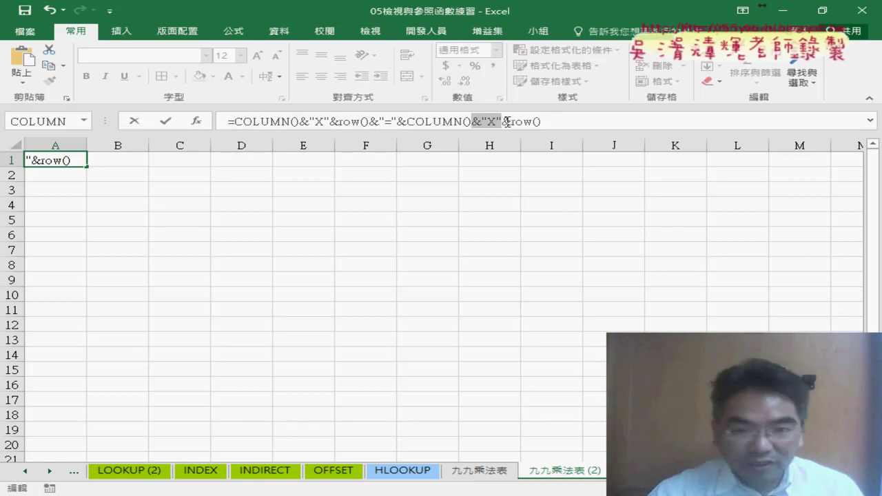
{"action": "type", "text": "*"}
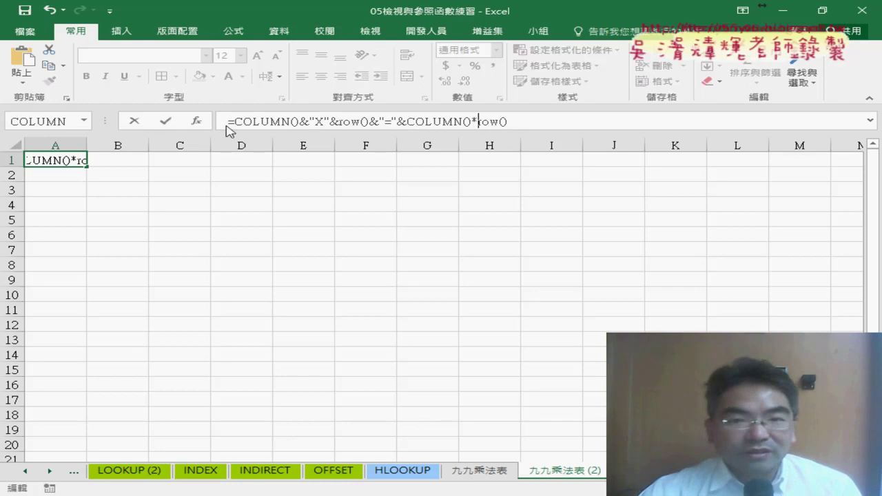
{"action": "left_click", "coordinate": [167, 122]}
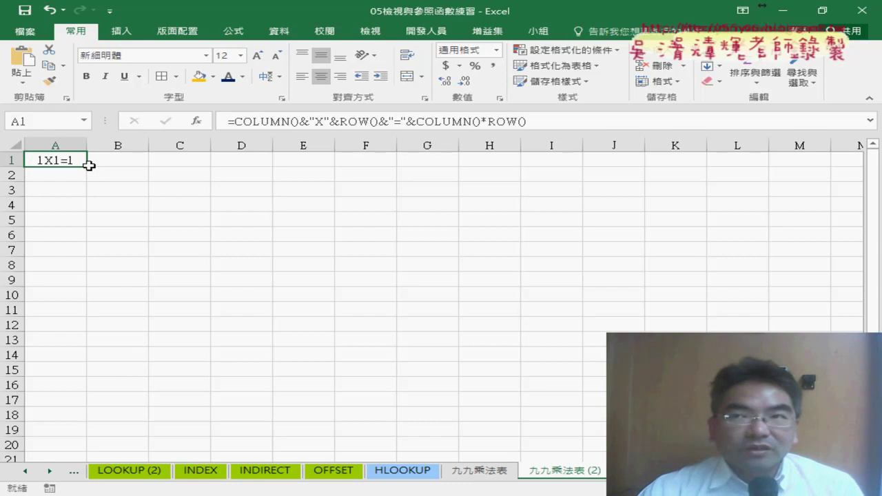
Fill the formula through A1:I9, then return to the 九九乘法表 sheet
{"action": "mouse_move", "coordinate": [87, 166]}
{"action": "left_mouse_down"}
{"action": "mouse_move", "coordinate": [585, 167]}
{"action": "mouse_move", "coordinate": [586, 284]}
{"action": "left_mouse_up"}
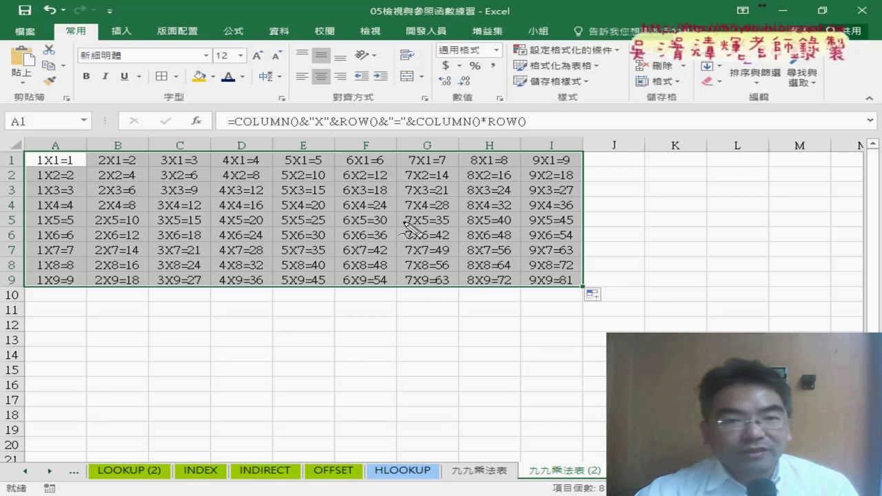
{"action": "left_click_drag", "start_coordinate": [240, 127], "coordinate": [362, 127]}
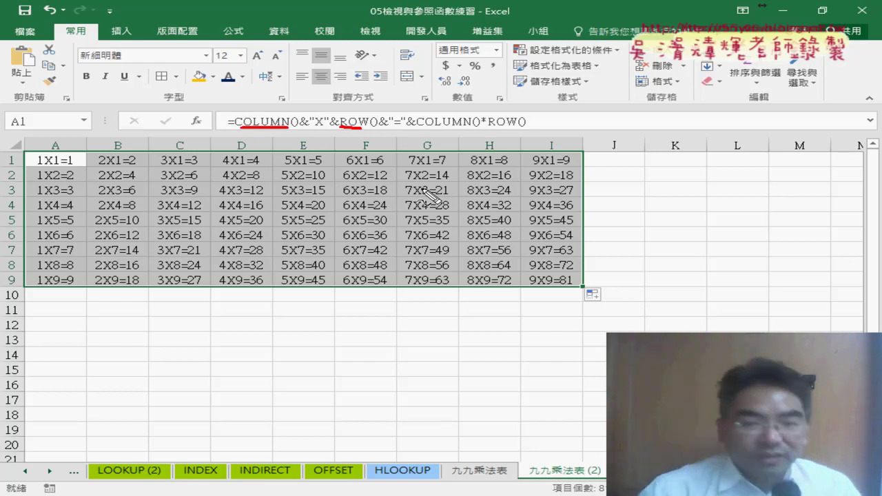
{"action": "key", "text": "Escape"}
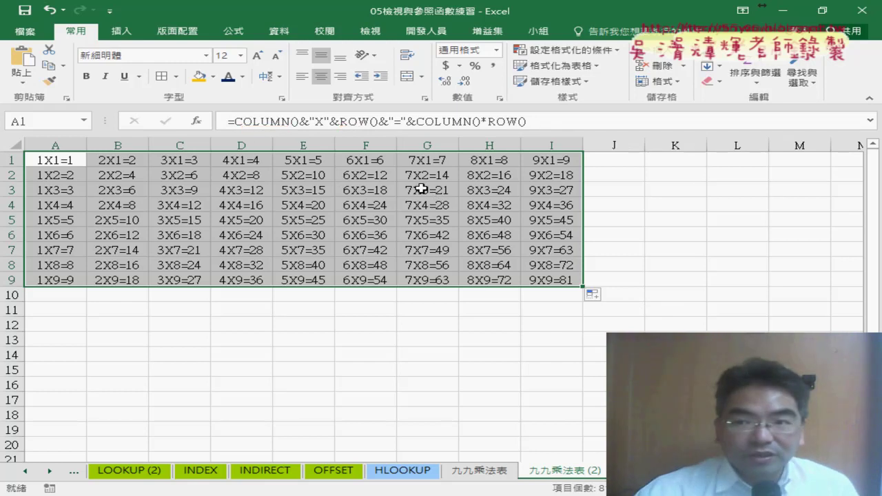
{"action": "left_click", "coordinate": [478, 470]}
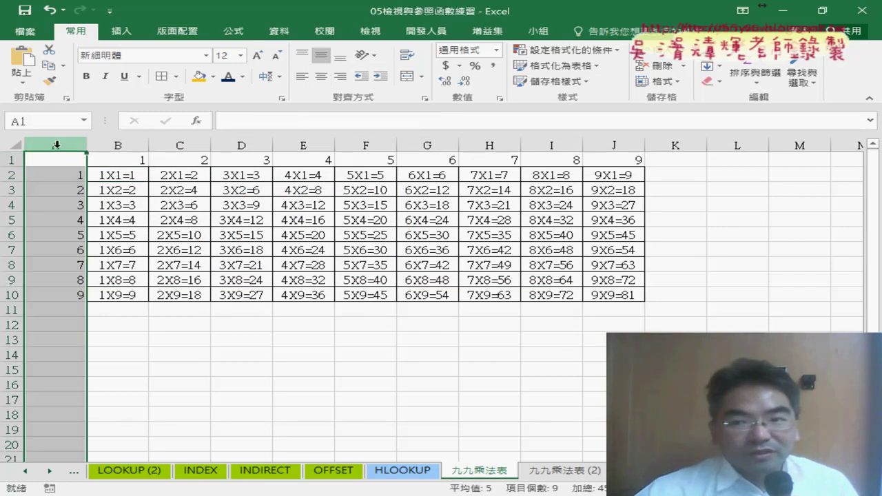
Compare the two sheets and inspect B2's mixed-reference formula on 九九乘法表
{"action": "left_click_drag", "start_coordinate": [53, 166], "coordinate": [623, 295]}
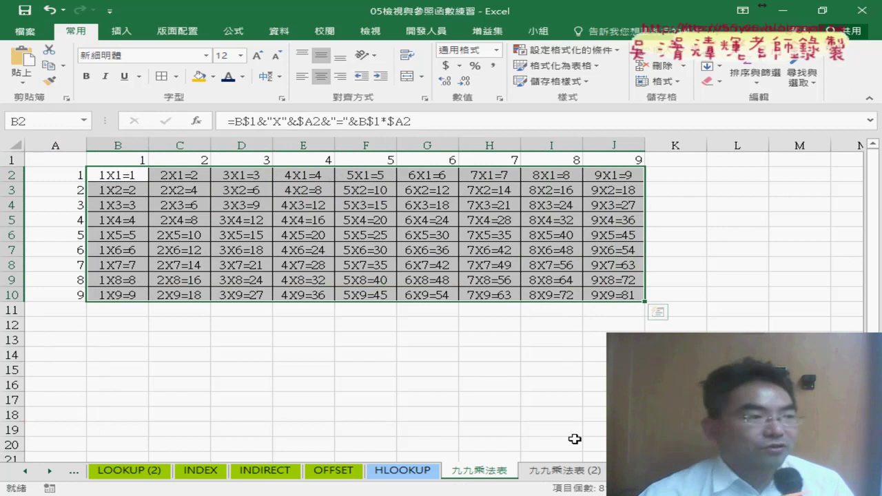
{"action": "left_click", "coordinate": [562, 473]}
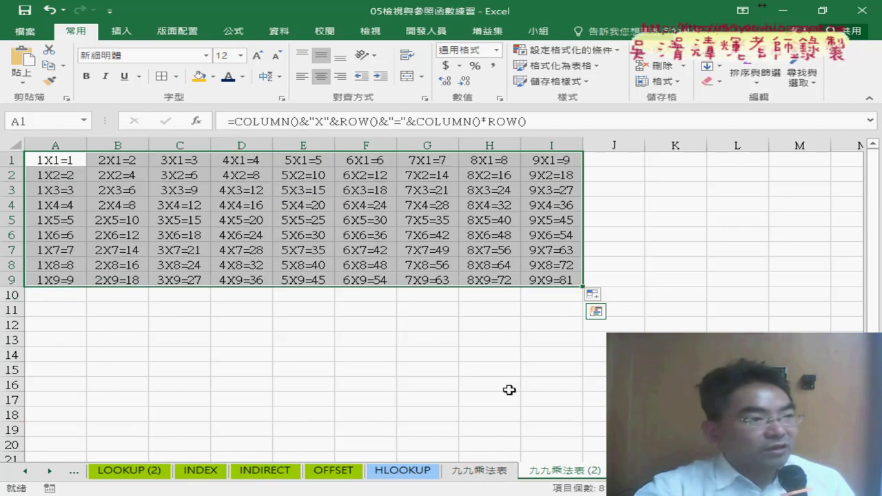
{"action": "left_click", "coordinate": [482, 472]}
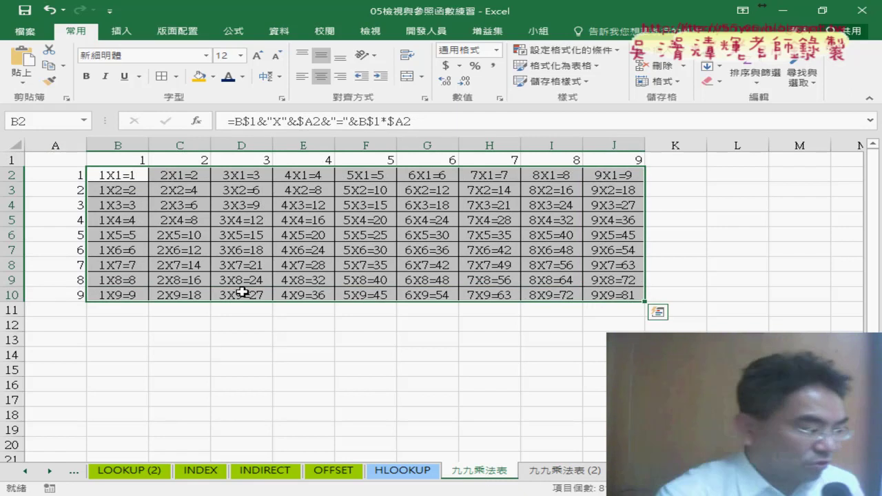
{"action": "left_click", "coordinate": [120, 174]}
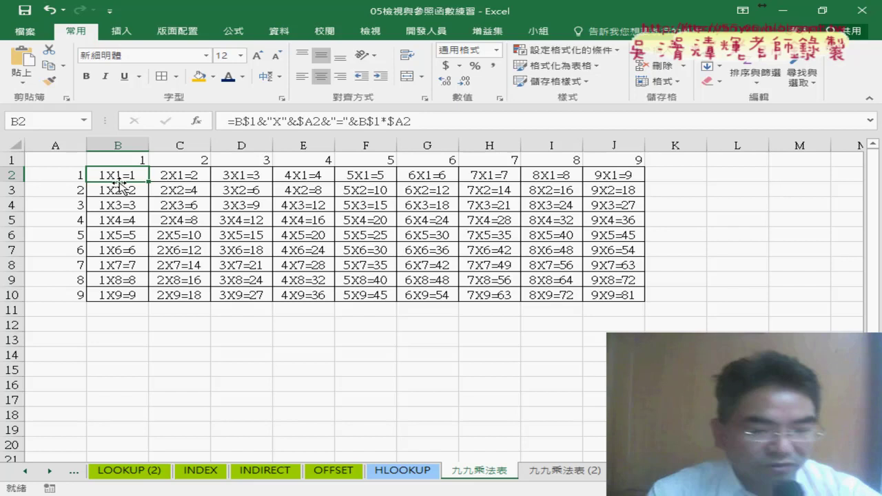
Select B2:J10, mark the matching-factor and sum-to-10 diagonals, and open Conditional Formatting
{"action": "mouse_move", "coordinate": [120, 174]}
{"action": "left_mouse_down"}
{"action": "mouse_move", "coordinate": [302, 235]}
{"action": "mouse_move", "coordinate": [616, 296]}
{"action": "left_mouse_up"}
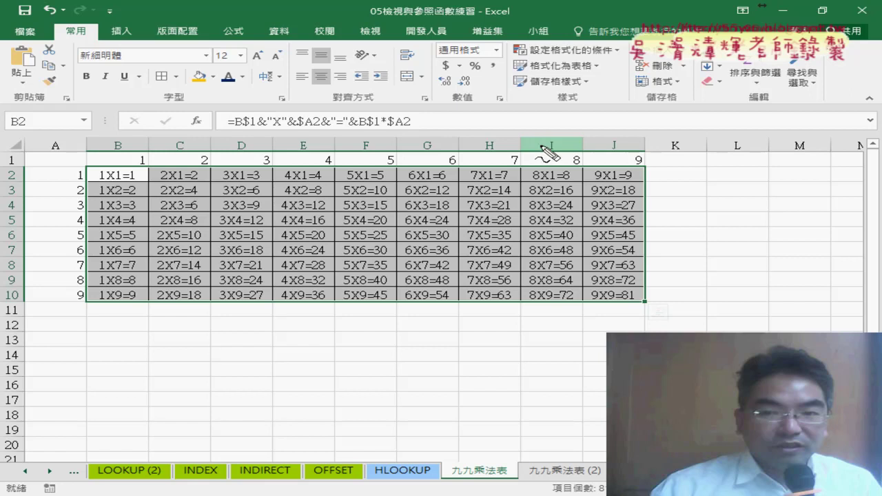
{"action": "mouse_move", "coordinate": [110, 169]}
{"action": "left_mouse_down"}
{"action": "mouse_move", "coordinate": [344, 238]}
{"action": "mouse_move", "coordinate": [628, 295]}
{"action": "left_mouse_up"}
{"action": "mouse_move", "coordinate": [624, 171]}
{"action": "left_mouse_down"}
{"action": "mouse_move", "coordinate": [449, 235]}
{"action": "mouse_move", "coordinate": [123, 296]}
{"action": "left_mouse_up"}
{"action": "mouse_move", "coordinate": [102, 178]}
{"action": "left_mouse_down"}
{"action": "mouse_move", "coordinate": [251, 210]}
{"action": "mouse_move", "coordinate": [259, 191]}
{"action": "left_mouse_up"}
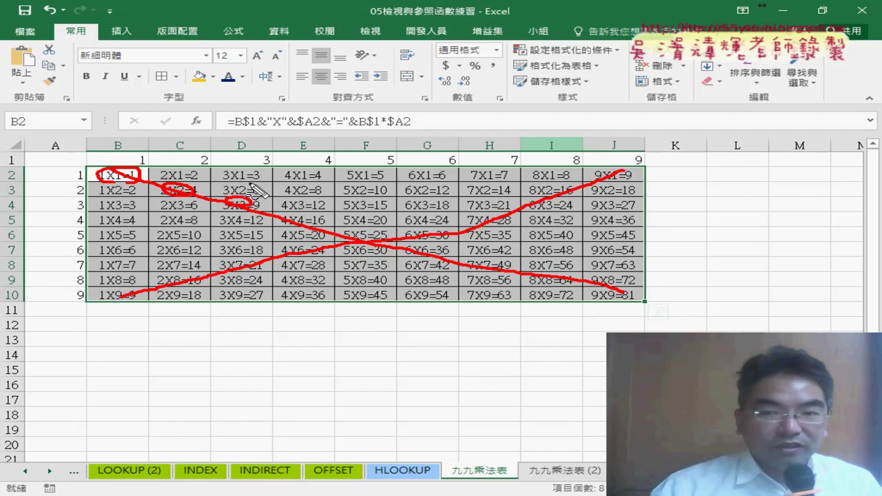
{"action": "key", "text": "Escape"}
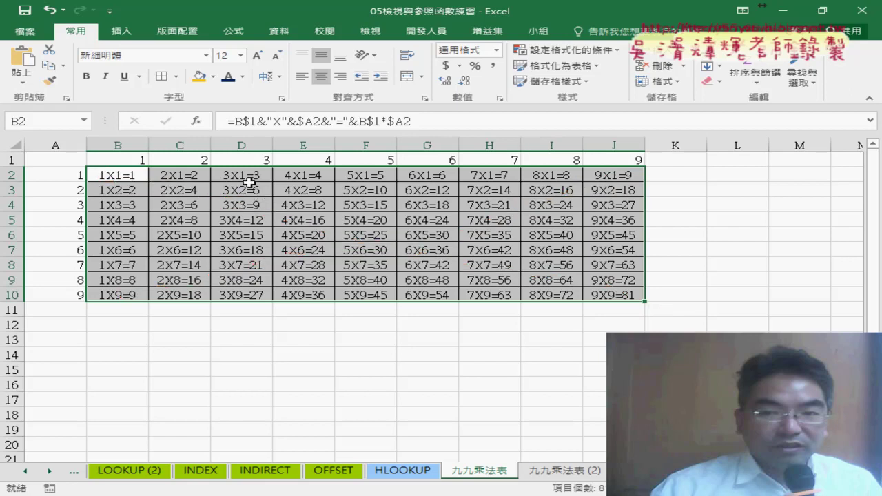
{"action": "left_click", "coordinate": [573, 51]}
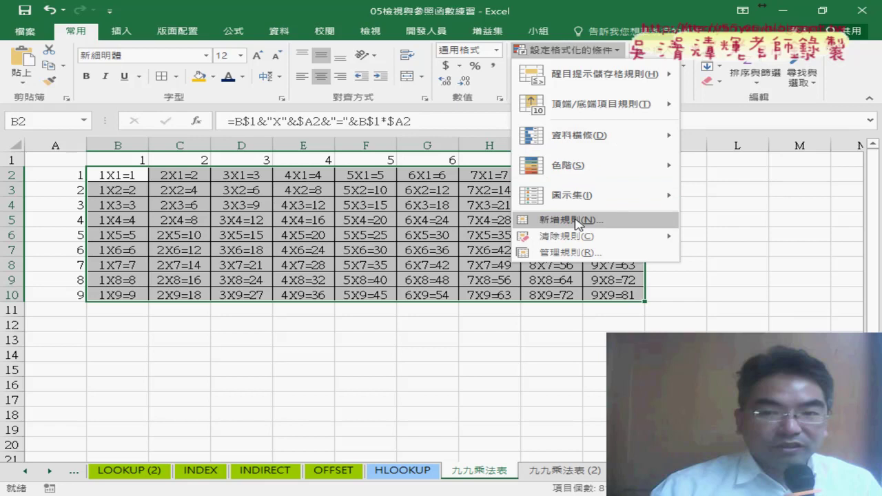
Start a formula-based conditional formatting rule, then cancel it without adding it
{"action": "left_click", "coordinate": [573, 220]}
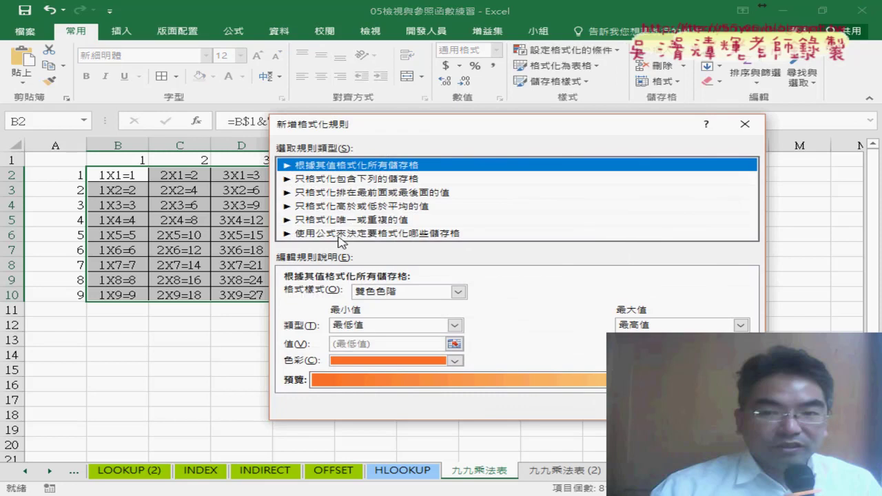
{"action": "left_click", "coordinate": [342, 234]}
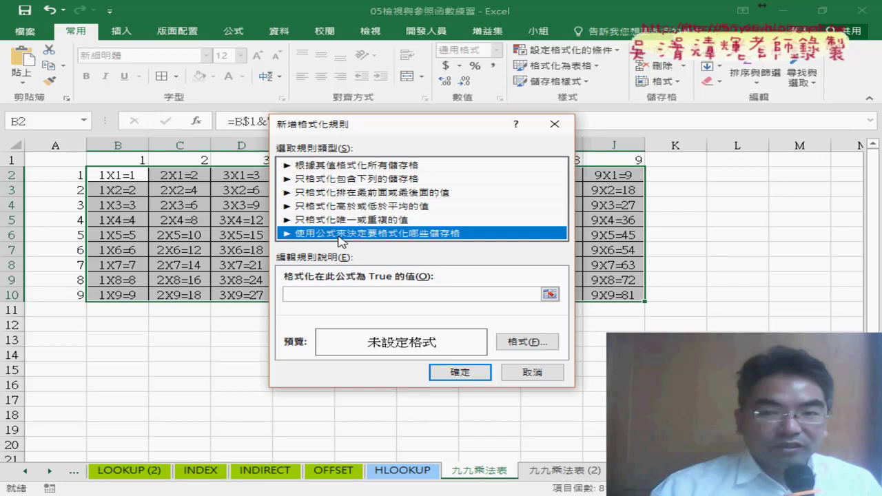
{"action": "left_click", "coordinate": [528, 372]}
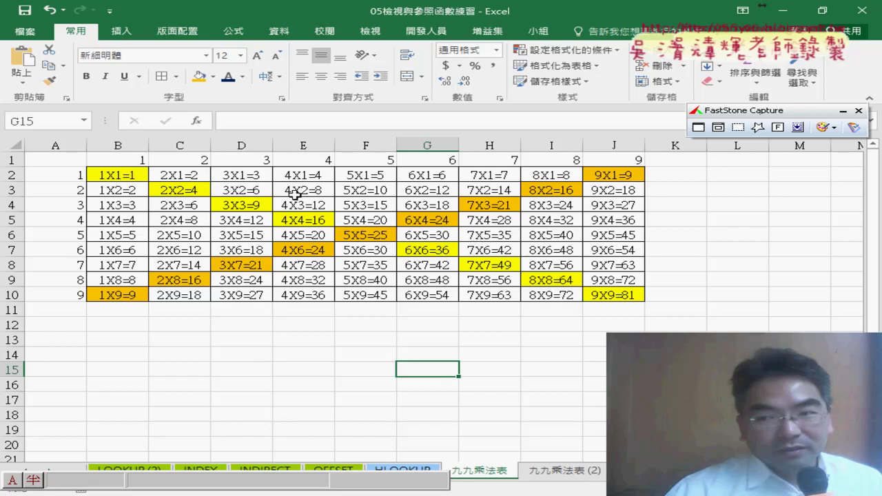
Open a new conditional formatting rule, review the rule types, and cancel it
{"action": "left_click", "coordinate": [551, 341]}
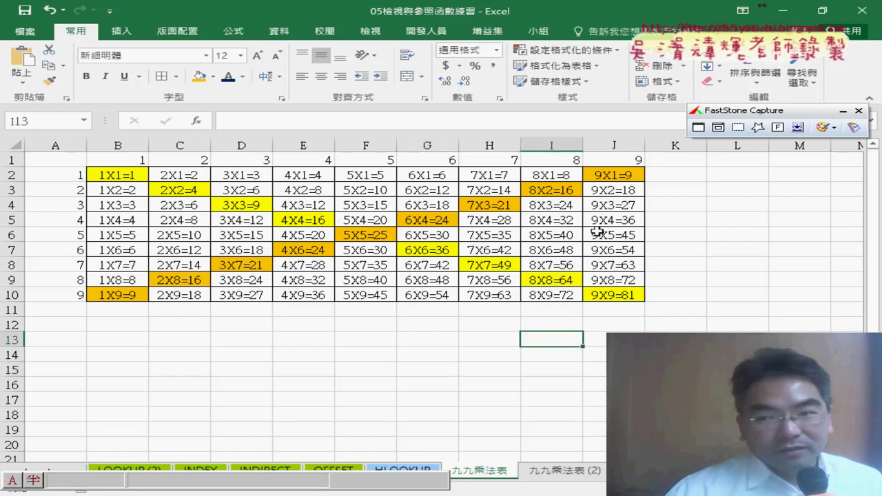
{"action": "left_click", "coordinate": [565, 51]}
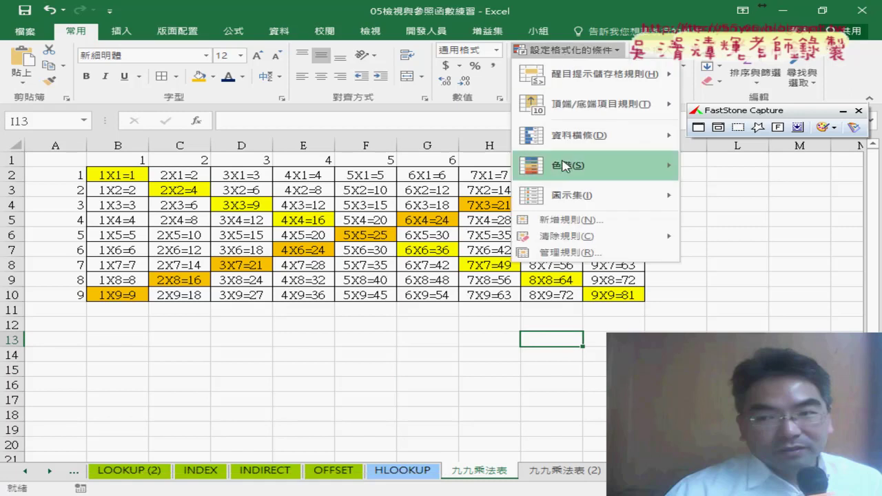
{"action": "left_click", "coordinate": [570, 220]}
{"action": "left_click_drag", "start_coordinate": [441, 204], "coordinate": [507, 102]}
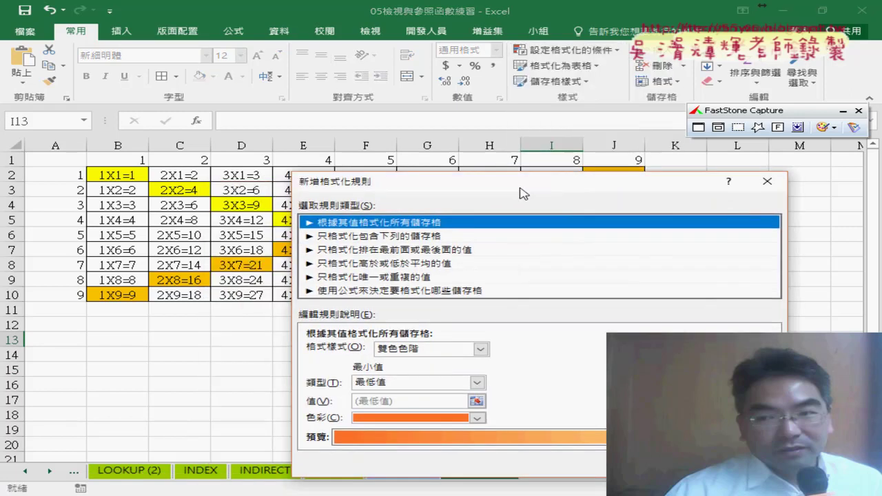
{"action": "left_click", "coordinate": [360, 145]}
{"action": "left_click", "coordinate": [350, 159]}
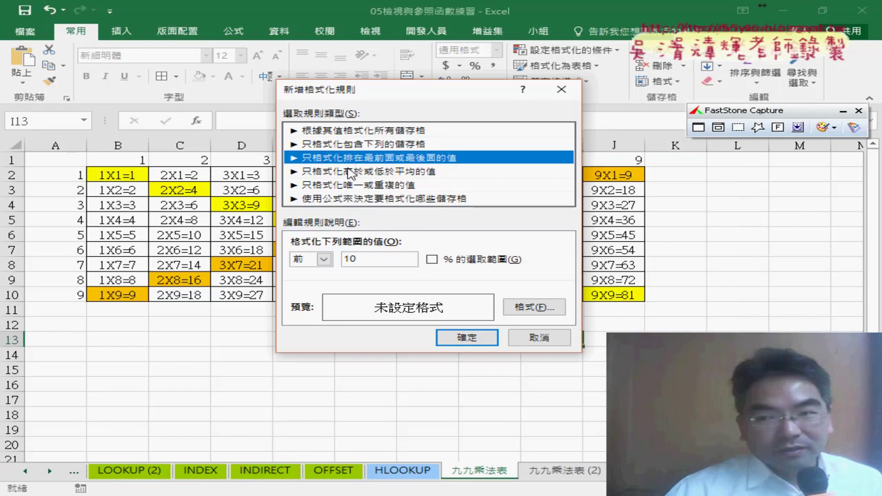
{"action": "left_click", "coordinate": [351, 172]}
{"action": "left_click", "coordinate": [353, 186]}
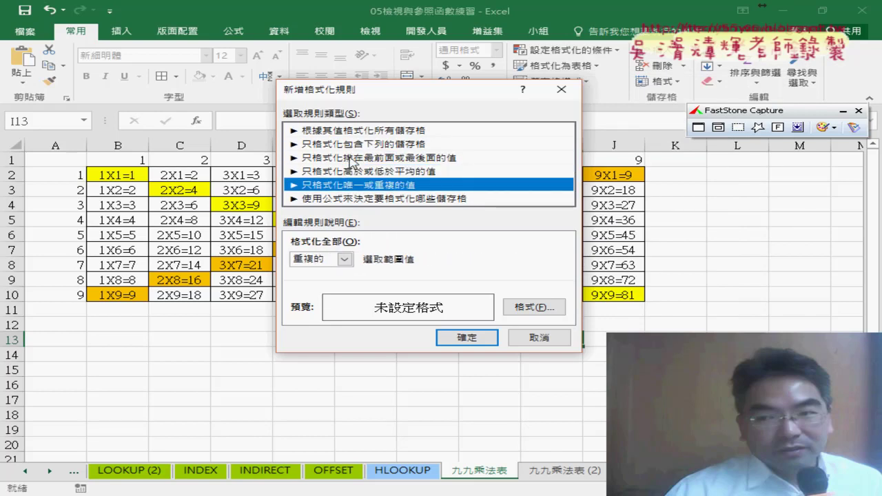
{"action": "left_click", "coordinate": [353, 200]}
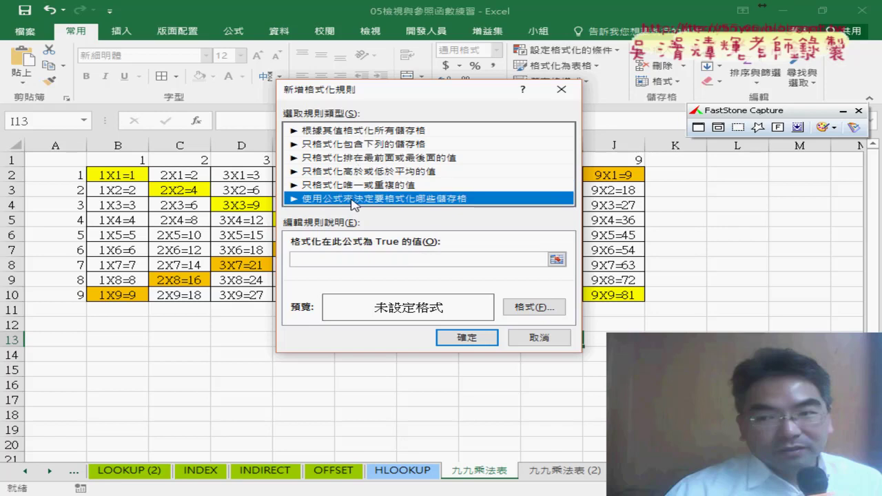
{"action": "left_click", "coordinate": [539, 337]}
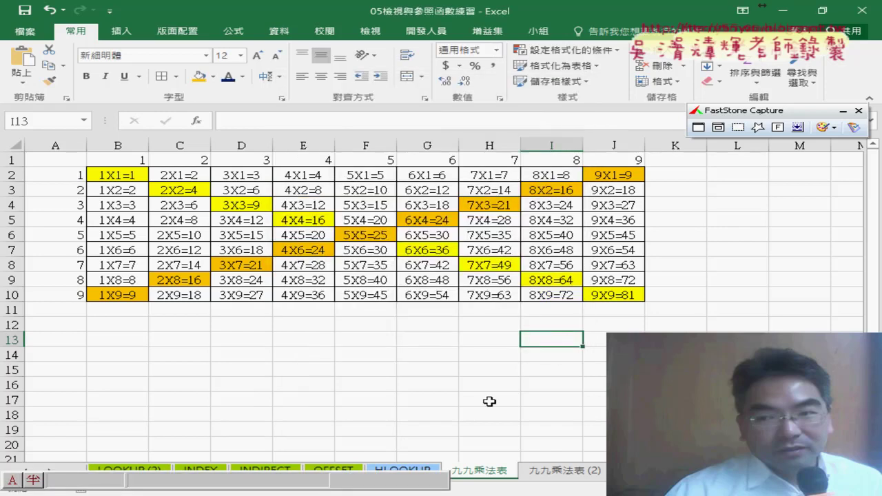
{"action": "left_click", "coordinate": [480, 398]}
Pen-mark the matching-factor diagonal and the 9X1 anti-diagonal cell, then undo the highlighting
{"action": "key", "text": "ctrl+2"}
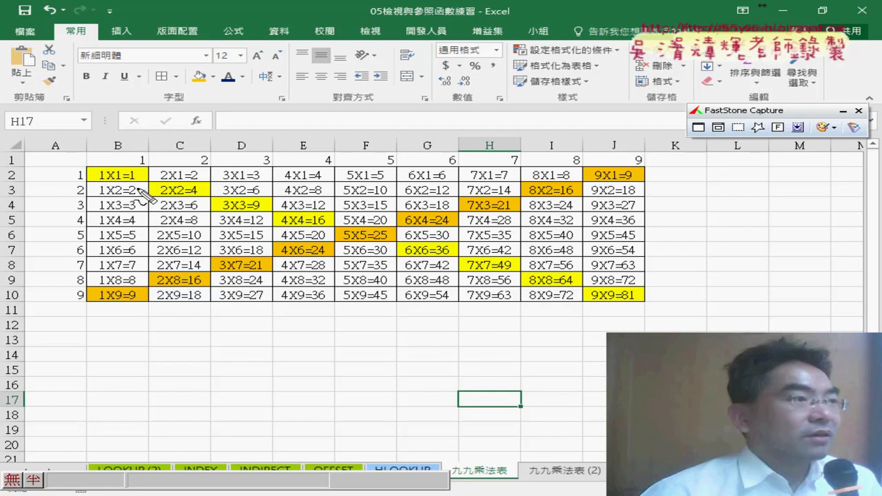
{"action": "mouse_move", "coordinate": [100, 183]}
{"action": "left_mouse_down"}
{"action": "mouse_move", "coordinate": [190, 196]}
{"action": "mouse_move", "coordinate": [286, 227]}
{"action": "left_mouse_up"}
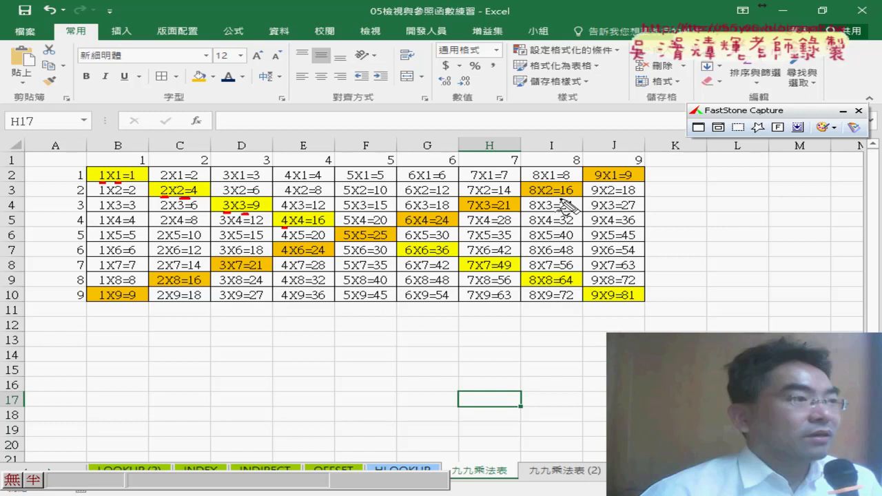
{"action": "left_click_drag", "start_coordinate": [591, 183], "coordinate": [615, 183]}
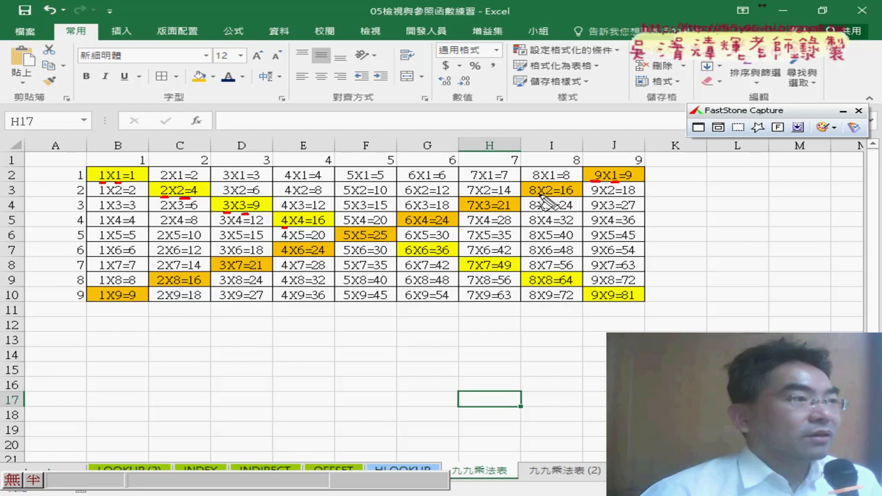
{"action": "key", "text": "Escape"}
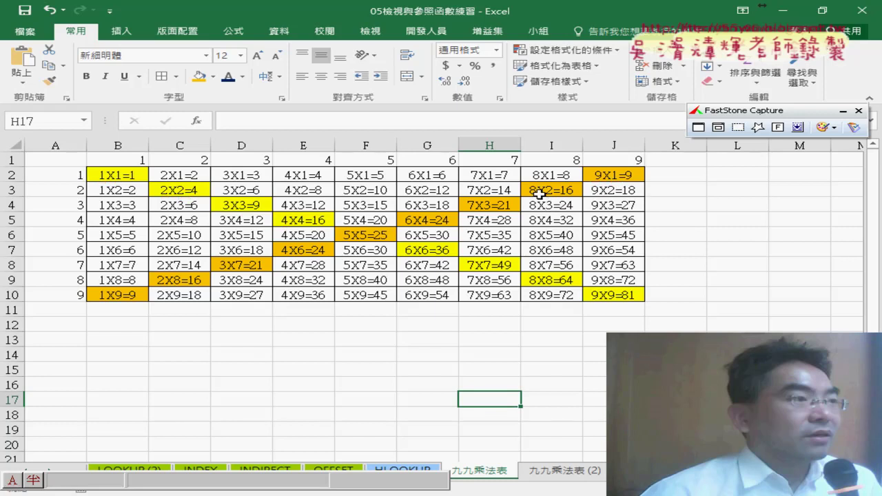
{"action": "key", "text": "ctrl+z"}
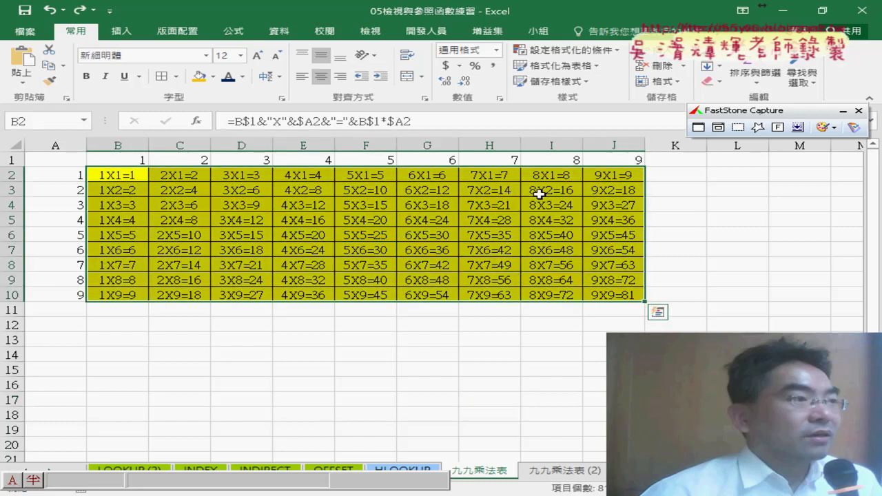
Undo the leftover fill, cancel a trial formula-based rule, and reselect B2:J10
{"action": "key", "text": "ctrl+z"}
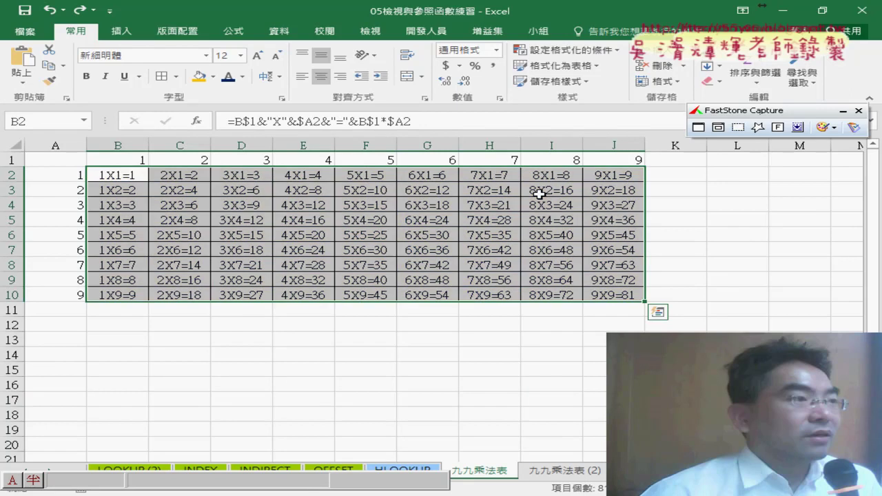
{"action": "left_click", "coordinate": [586, 53]}
{"action": "mouse_move", "coordinate": [593, 74]}
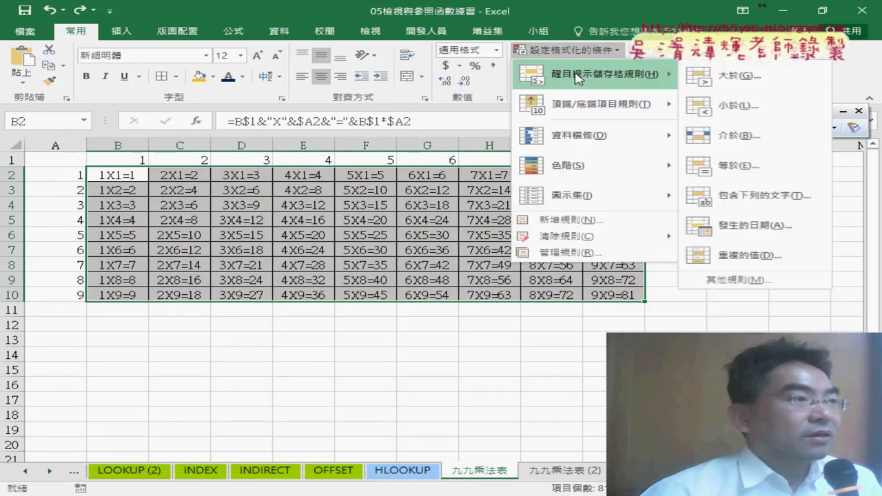
{"action": "left_click", "coordinate": [572, 220]}
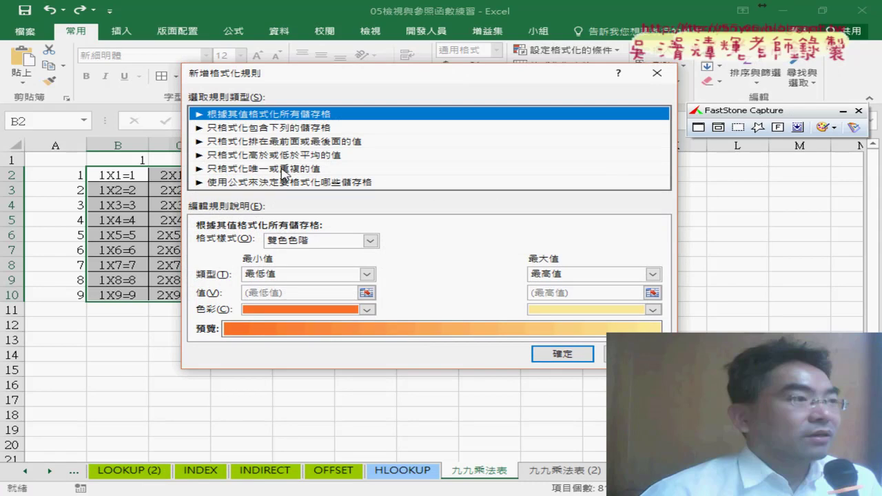
{"action": "left_click", "coordinate": [264, 183]}
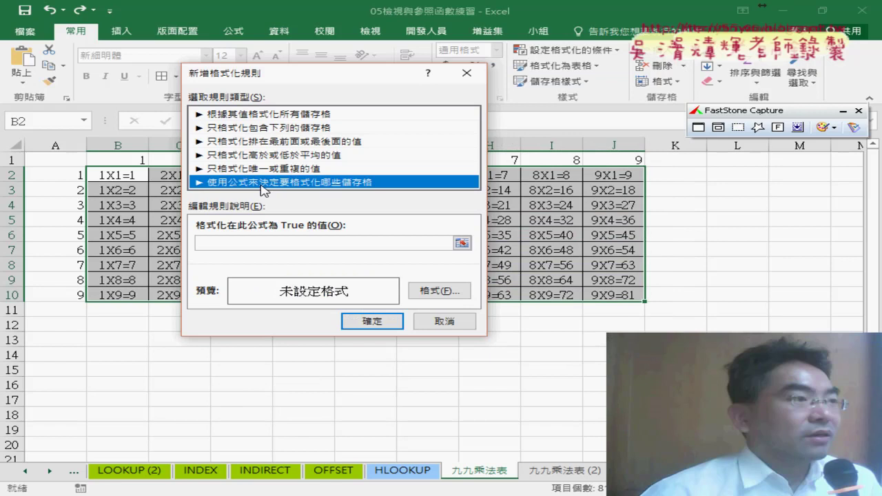
{"action": "left_click", "coordinate": [431, 322]}
{"action": "left_click", "coordinate": [342, 355]}
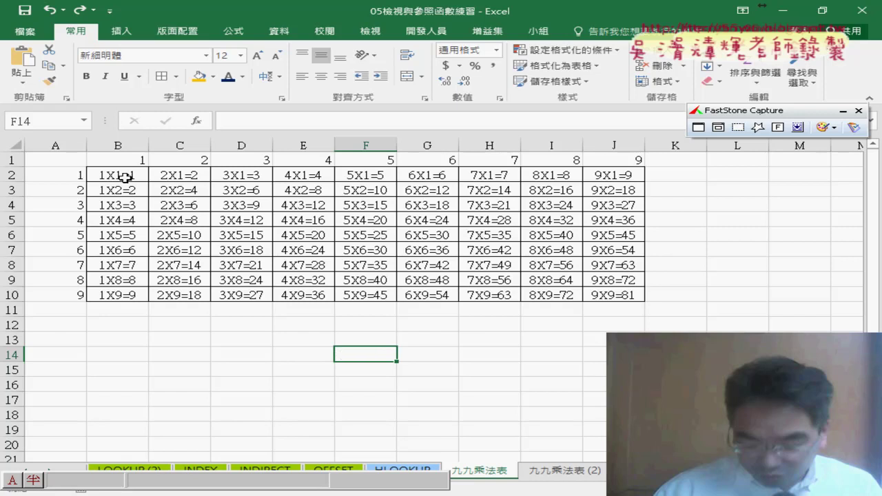
{"action": "left_click_drag", "start_coordinate": [125, 177], "coordinate": [612, 298]}
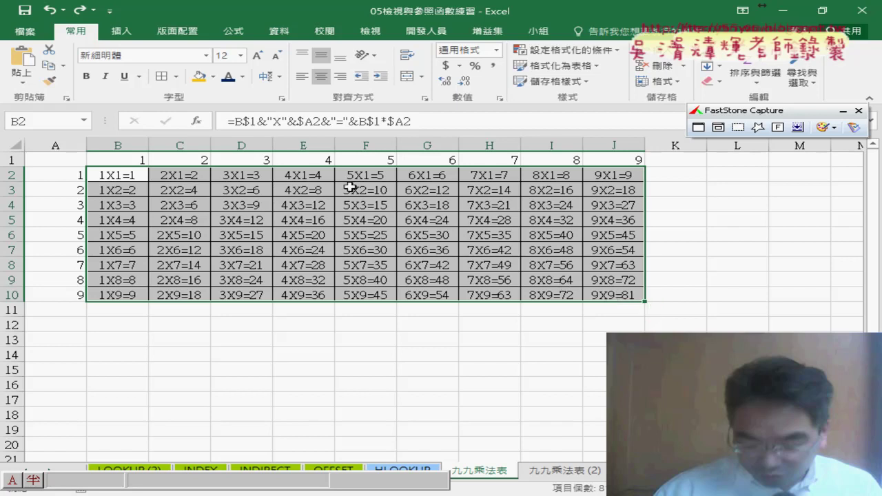
Create a formula-based rule for B2:J10 with the formula =$B$1=$A$2
{"action": "left_click", "coordinate": [565, 49]}
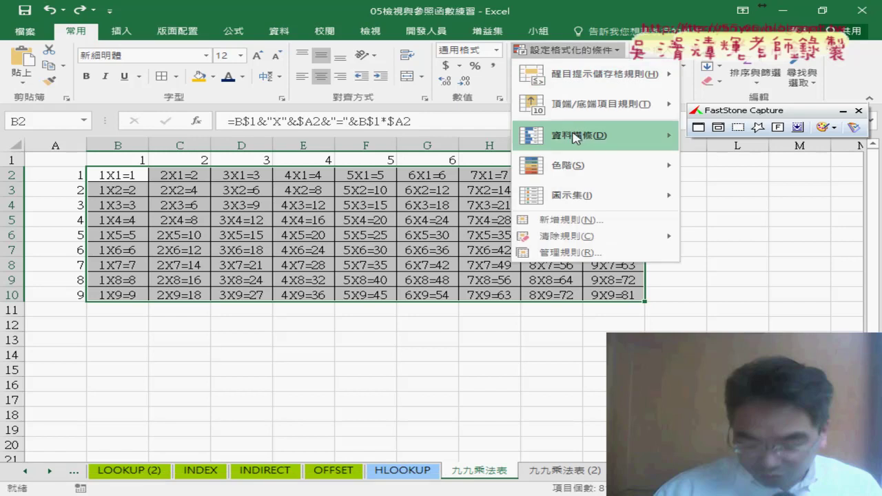
{"action": "left_click", "coordinate": [573, 225]}
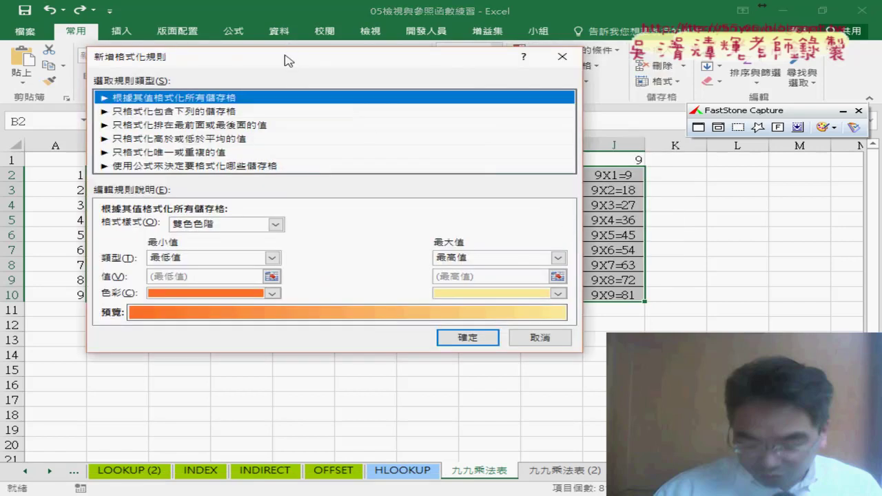
{"action": "left_click_drag", "start_coordinate": [288, 51], "coordinate": [395, 156]}
{"action": "left_click", "coordinate": [269, 270]}
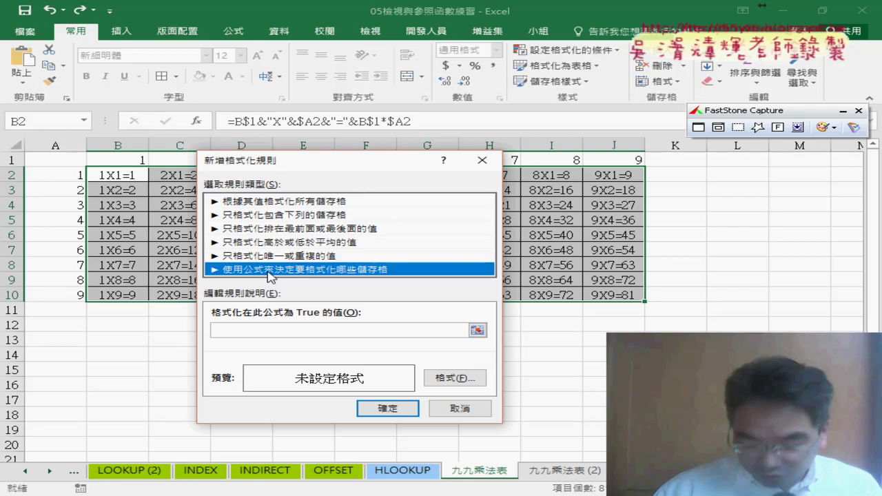
{"action": "left_click", "coordinate": [238, 331]}
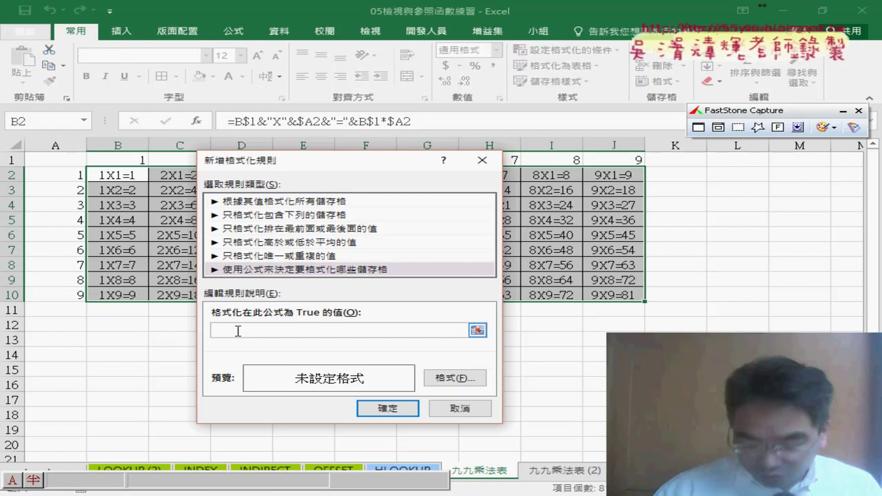
{"action": "key", "text": "ctrl+shift"}
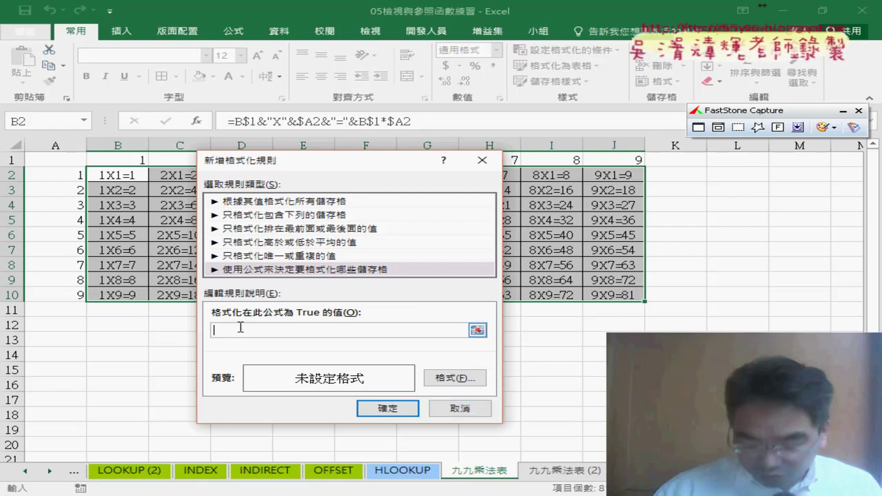
{"action": "type", "text": "="}
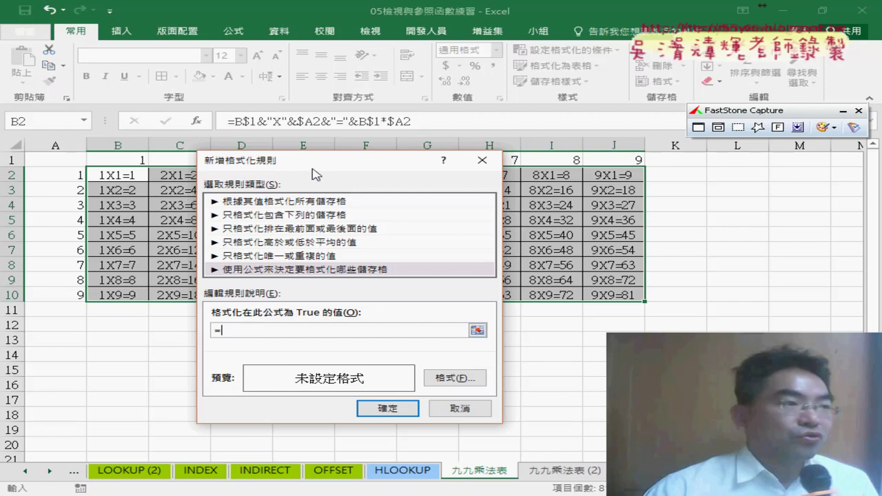
{"action": "left_click_drag", "start_coordinate": [313, 165], "coordinate": [315, 212]}
{"action": "left_click", "coordinate": [123, 162]}
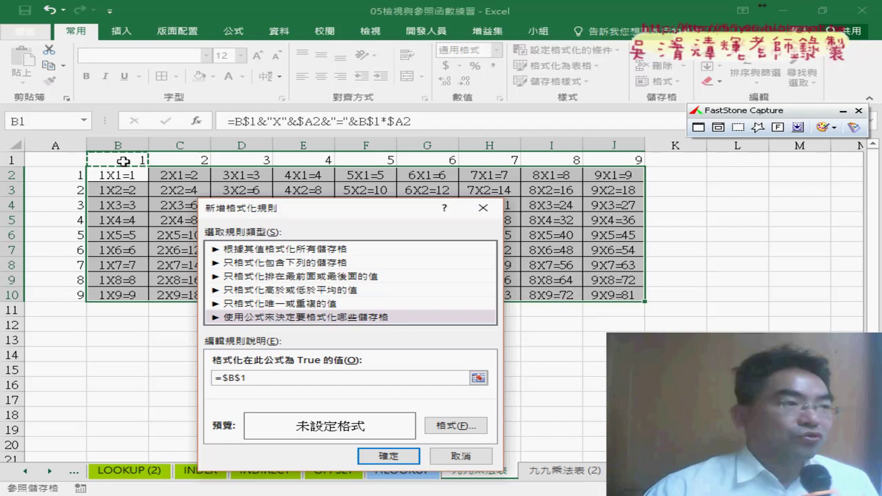
{"action": "type", "text": "="}
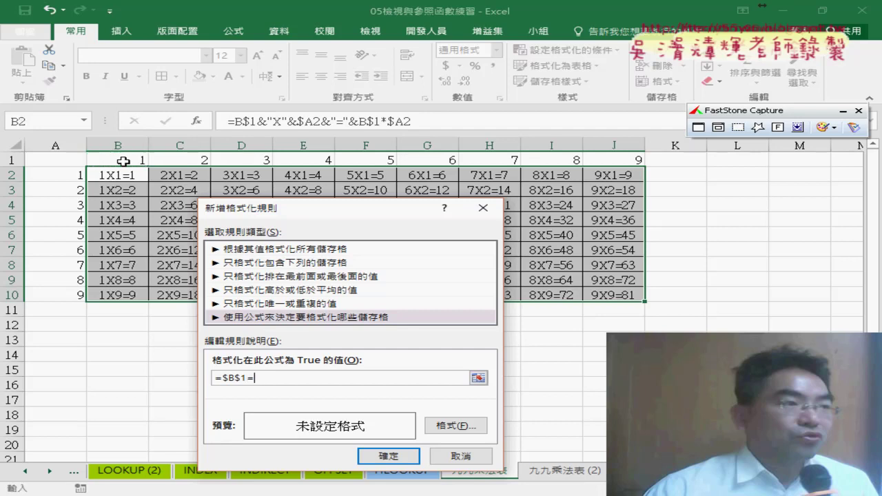
{"action": "left_click", "coordinate": [59, 174]}
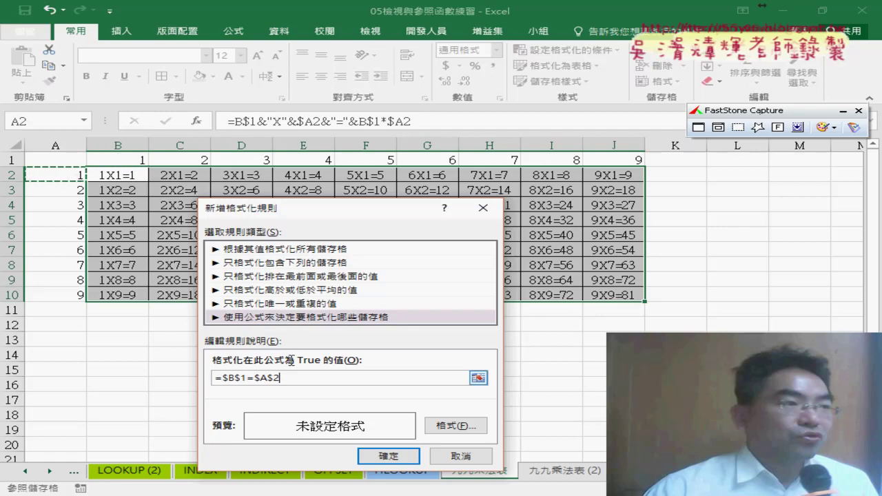
Give the rule a yellow fill and apply it to the table
{"action": "left_click", "coordinate": [461, 428]}
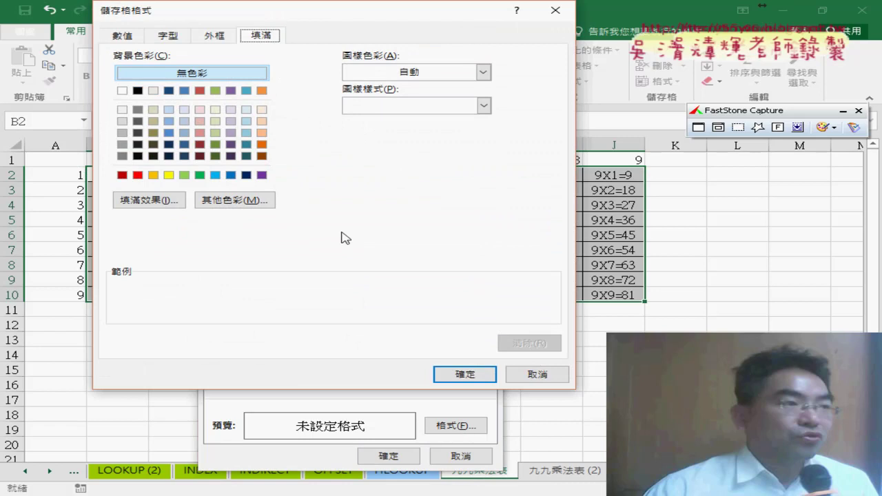
{"action": "left_click", "coordinate": [168, 175]}
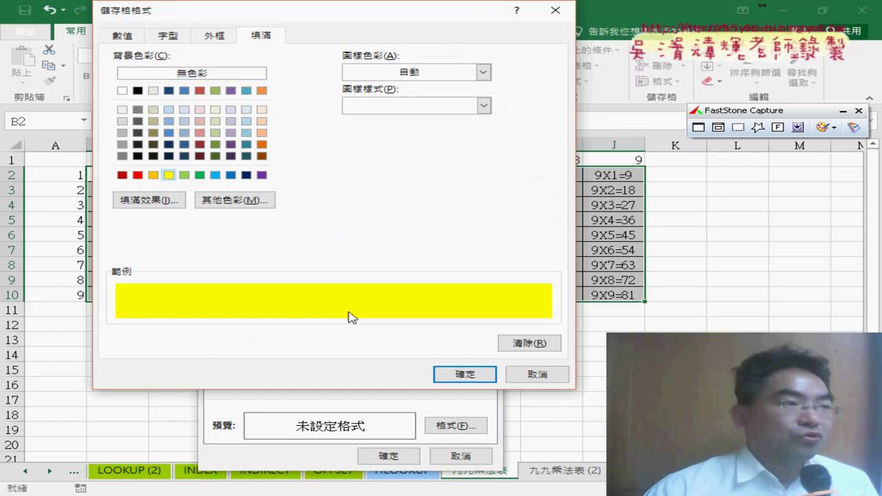
{"action": "left_click", "coordinate": [465, 375]}
{"action": "left_click_drag", "start_coordinate": [346, 216], "coordinate": [482, 200]}
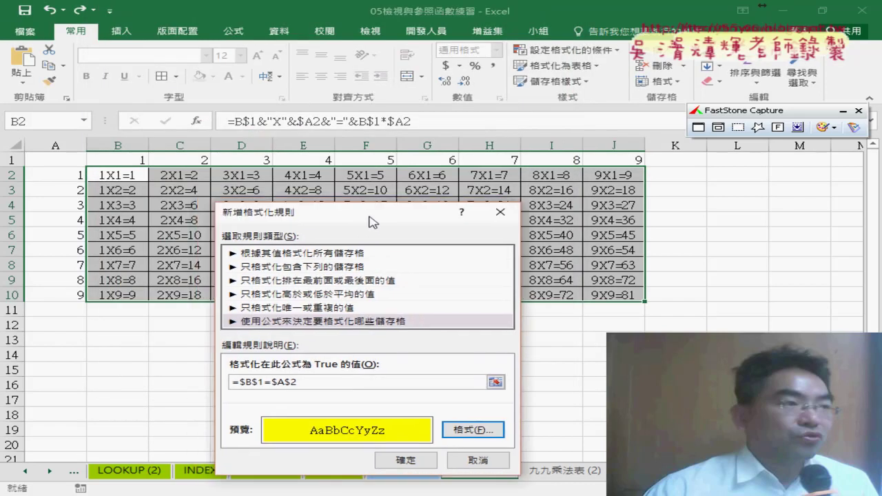
{"action": "left_click", "coordinate": [528, 437]}
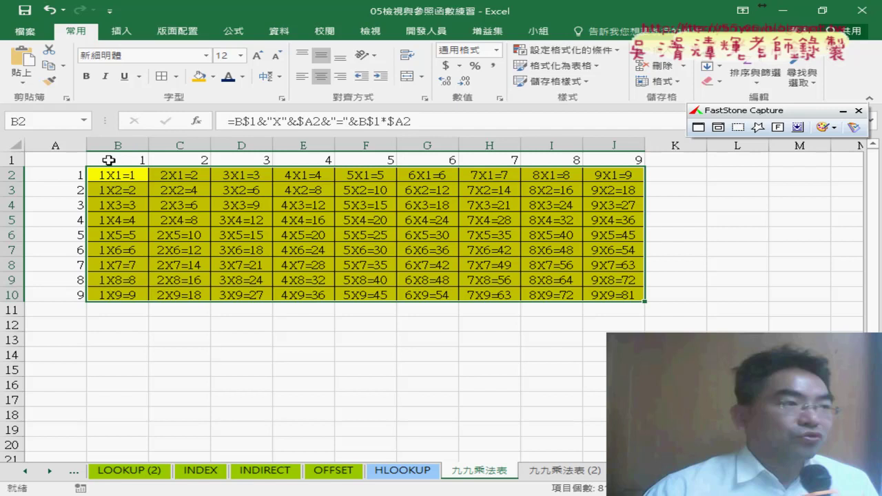
Edit the existing rule's formula from =$B$1=$A$2 to =B$1=$A2 and apply it
{"action": "left_click", "coordinate": [572, 50]}
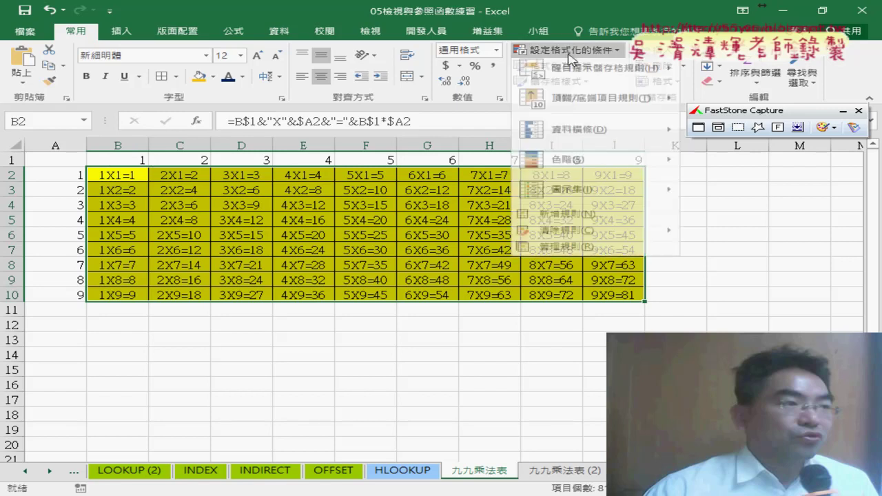
{"action": "left_click", "coordinate": [572, 252]}
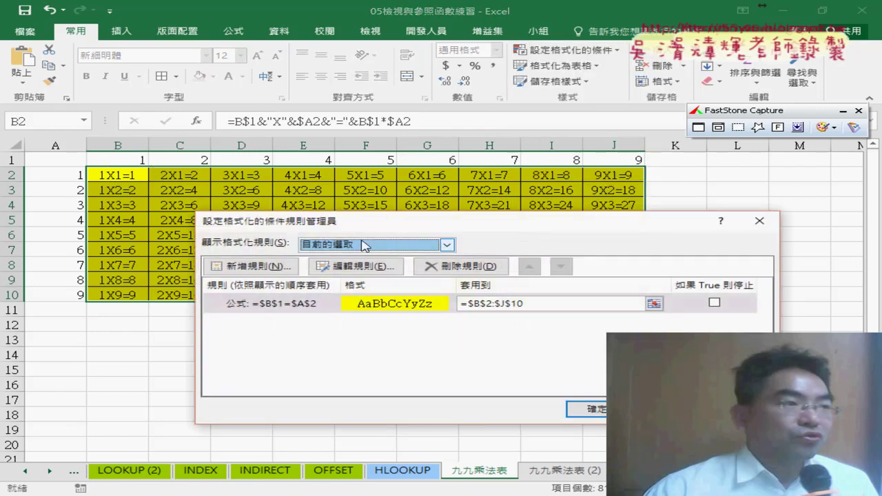
{"action": "double_click", "coordinate": [304, 310]}
{"action": "left_click_drag", "start_coordinate": [424, 188], "coordinate": [414, 111]}
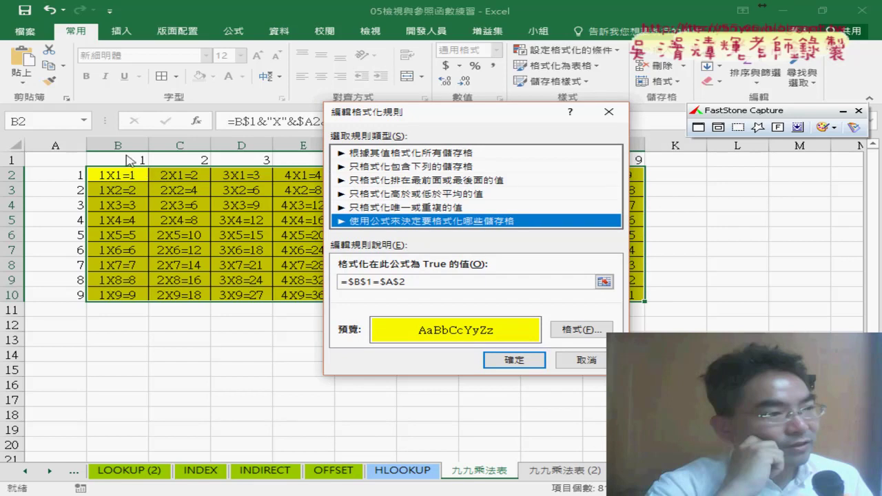
{"action": "left_click", "coordinate": [354, 282]}
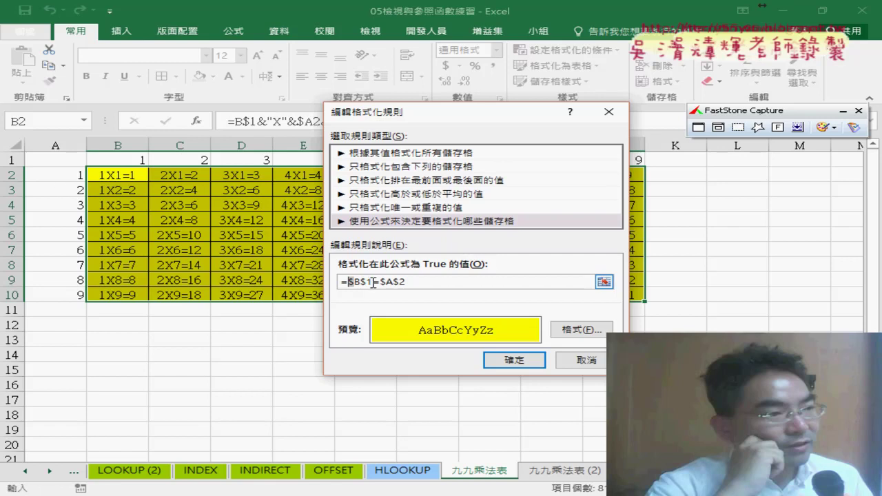
{"action": "key", "text": "Delete"}
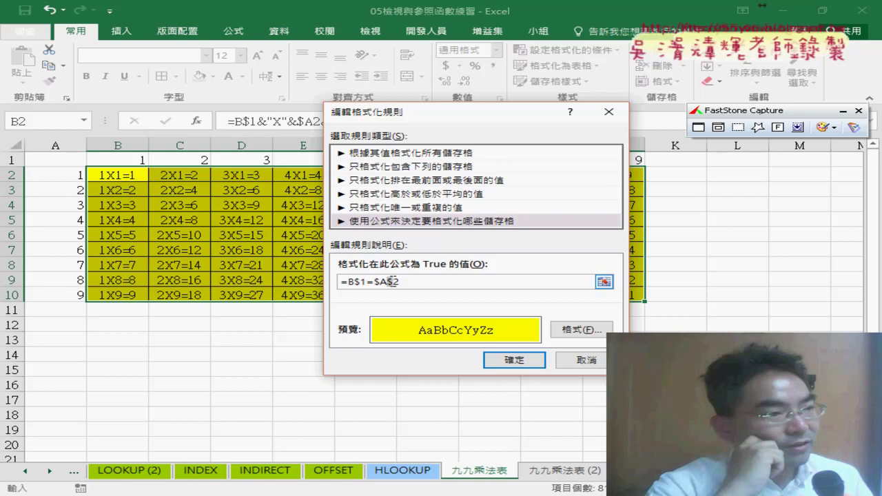
{"action": "key", "text": "BackSpace"}
{"action": "left_click", "coordinate": [512, 359]}
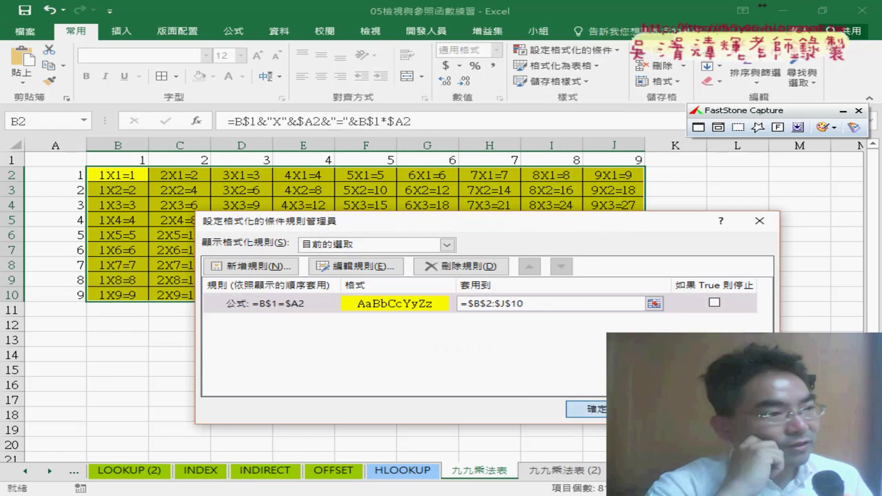
{"action": "key", "text": "Return"}
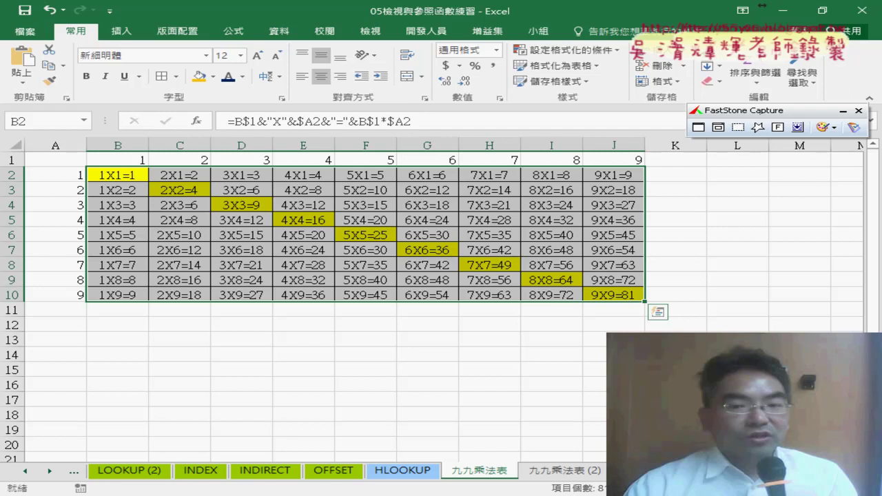
Create a new formula-based conditional formatting rule with the condition =$B$1+$A$2=10, picking B1 and A2 from the sheet
{"action": "left_click", "coordinate": [565, 51]}
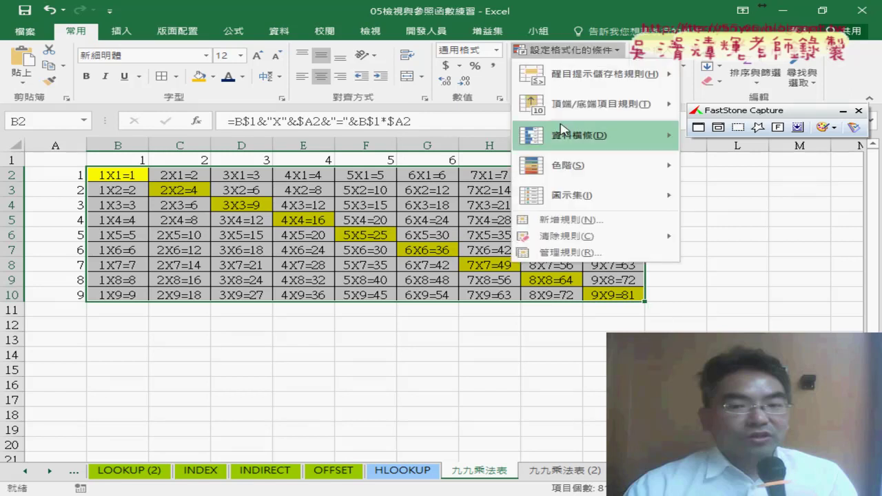
{"action": "left_click", "coordinate": [563, 227]}
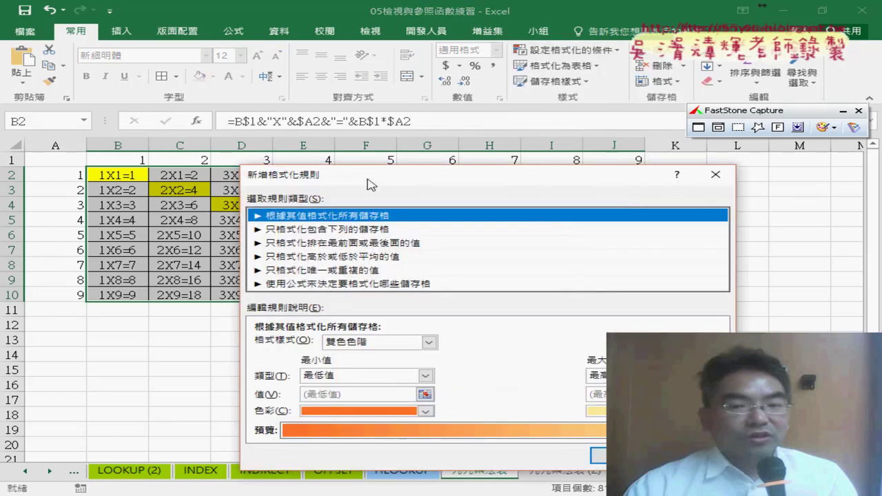
{"action": "left_click", "coordinate": [308, 289]}
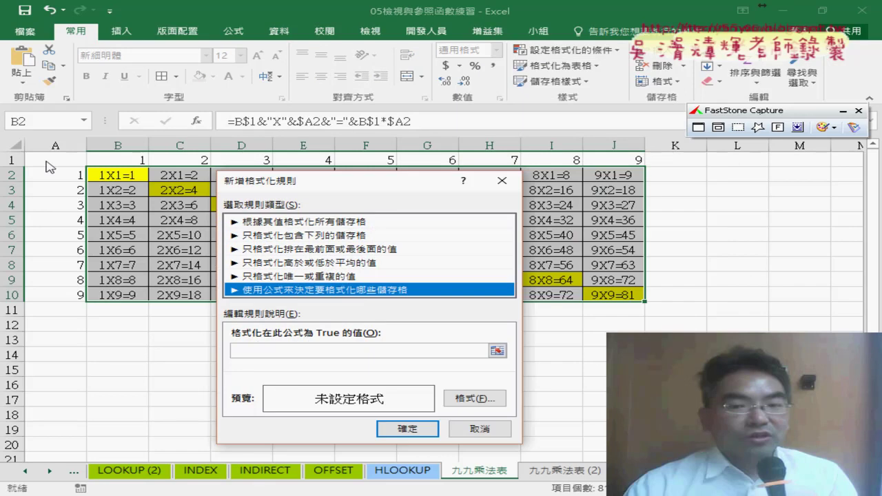
{"action": "left_click", "coordinate": [251, 349]}
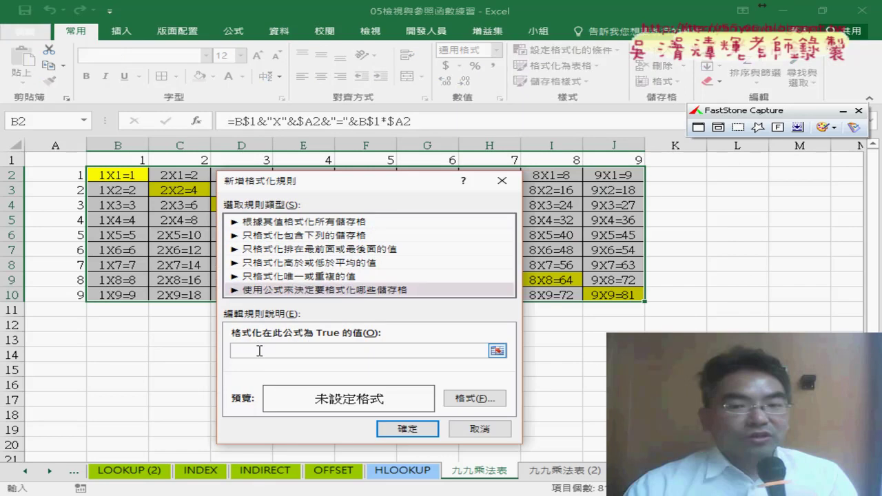
{"action": "type", "text": "="}
{"action": "left_click", "coordinate": [131, 162]}
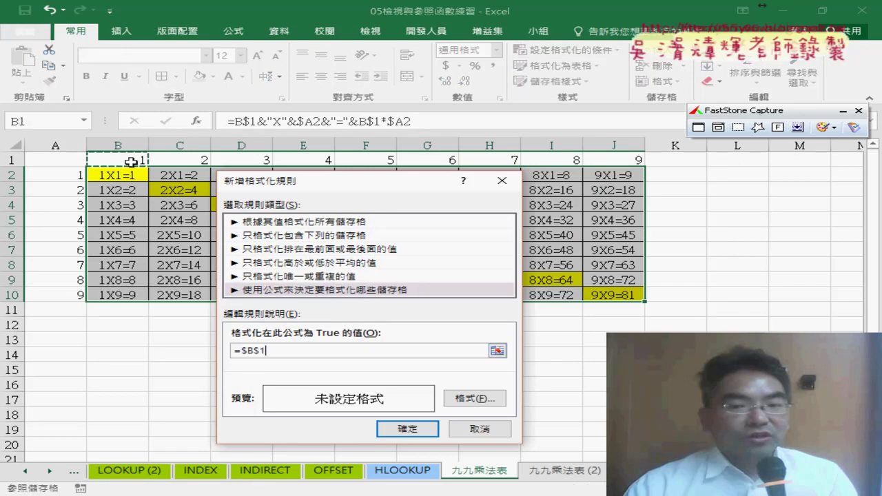
{"action": "type", "text": "+"}
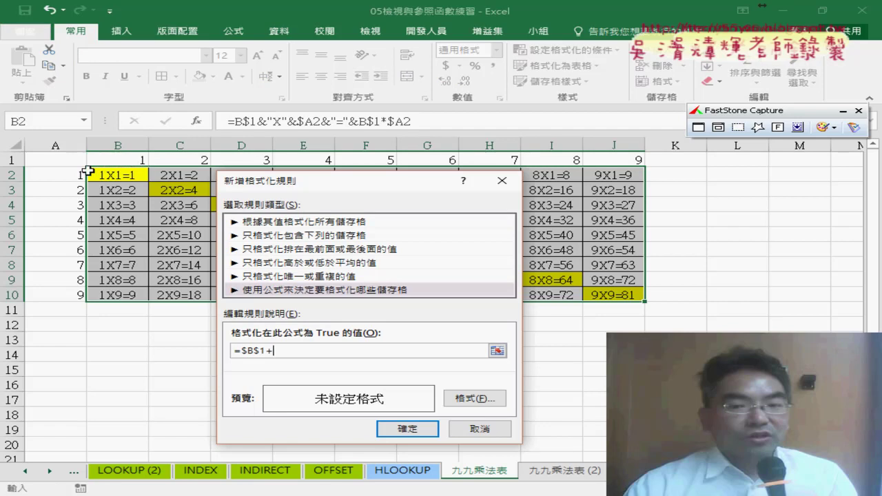
{"action": "left_click", "coordinate": [69, 174]}
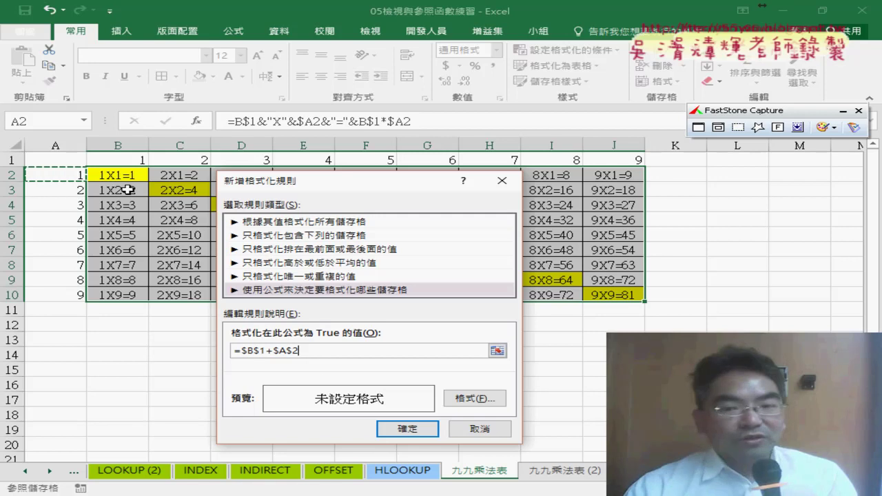
{"action": "type", "text": "="}
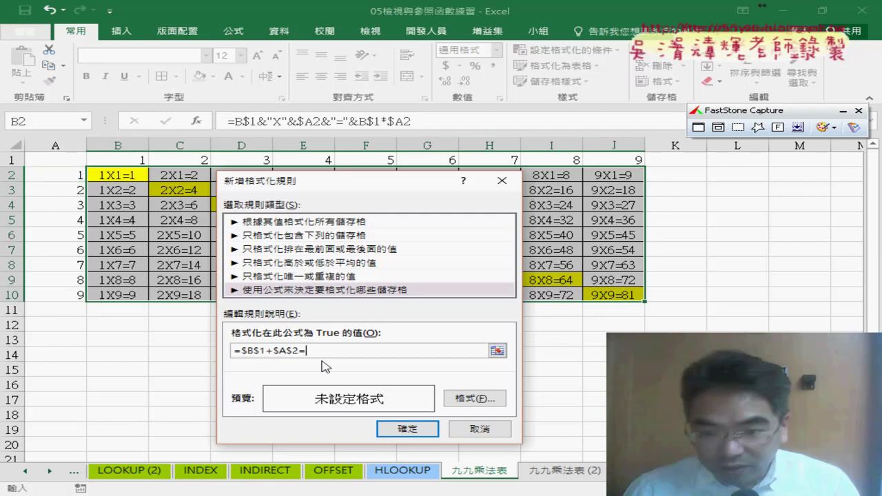
{"action": "type", "text": "10"}
{"action": "left_click_drag", "start_coordinate": [241, 352], "coordinate": [338, 353]}
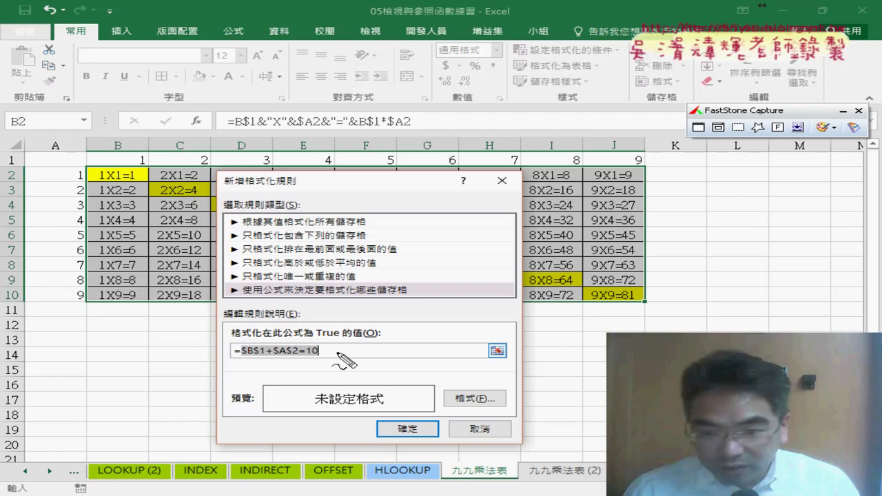
{"action": "left_click_drag", "start_coordinate": [219, 362], "coordinate": [232, 337]}
Set the rule's format to an orange fill
{"action": "left_click", "coordinate": [476, 399]}
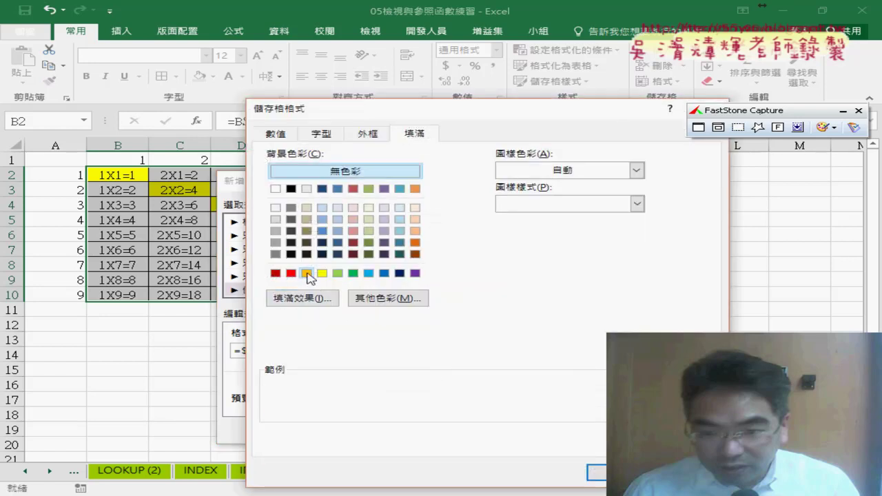
{"action": "left_click", "coordinate": [307, 273]}
{"action": "left_click", "coordinate": [597, 473]}
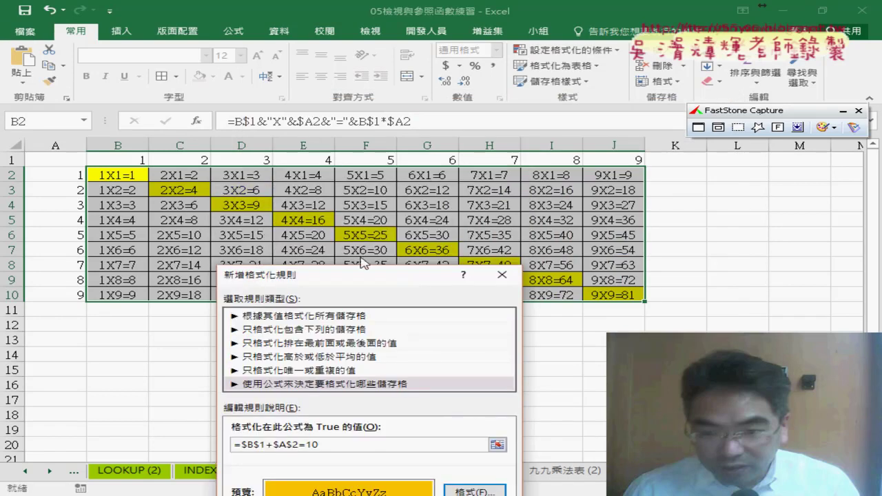
Change the rule formula to =B$1+$A2=10 and apply the orange rule to the table
{"action": "left_click_drag", "start_coordinate": [372, 277], "coordinate": [440, 170]}
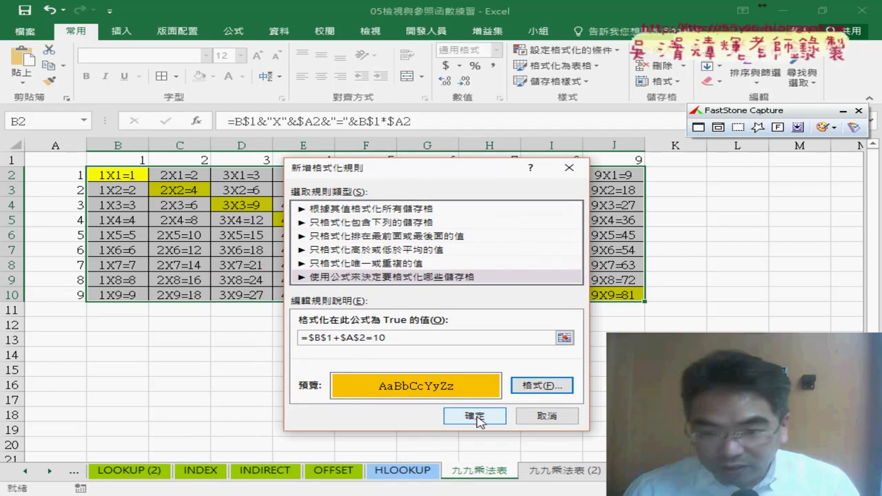
{"action": "left_click", "coordinate": [348, 338]}
{"action": "left_click", "coordinate": [359, 338]}
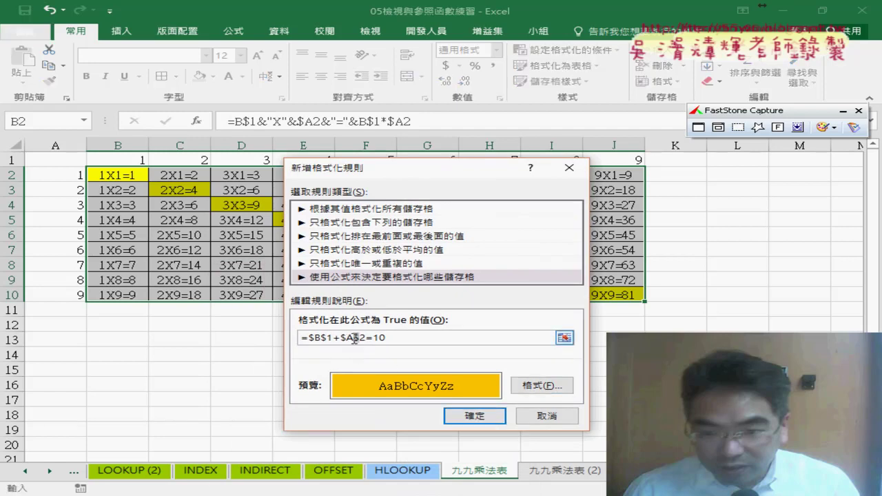
{"action": "key", "text": "BackSpace"}
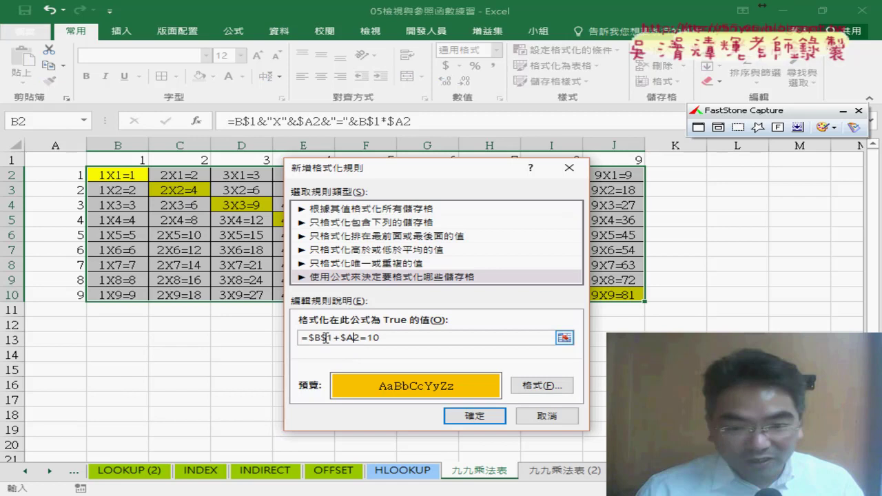
{"action": "left_click", "coordinate": [310, 338]}
{"action": "key", "text": "BackSpace"}
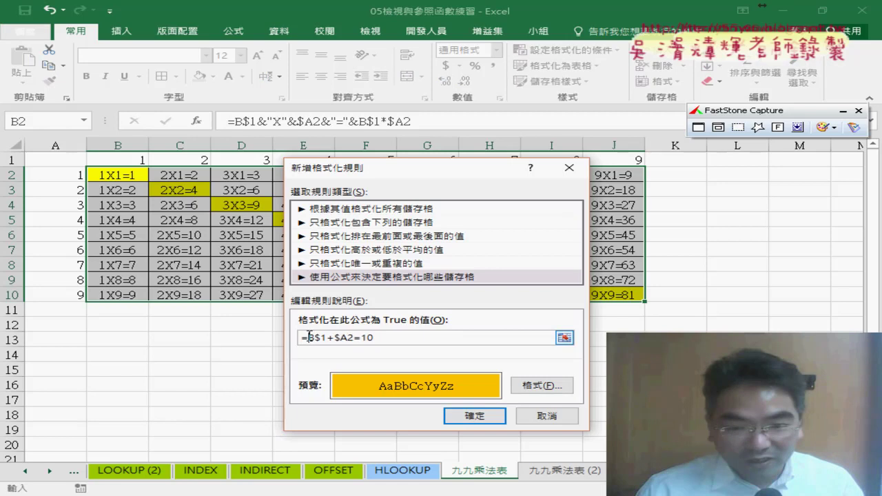
{"action": "left_click", "coordinate": [479, 417]}
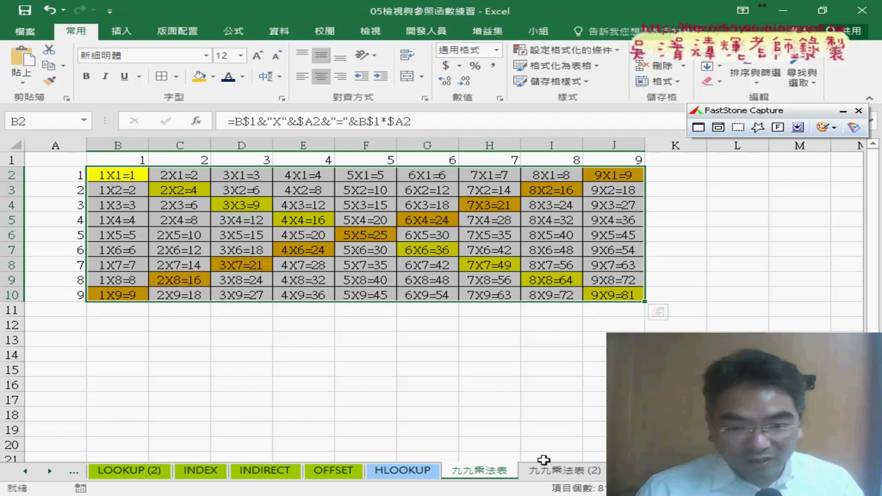
On sheet 九九乘法表 (2), select A1:I9 and start a new rule with formula =column()=row()
{"action": "left_click", "coordinate": [562, 475]}
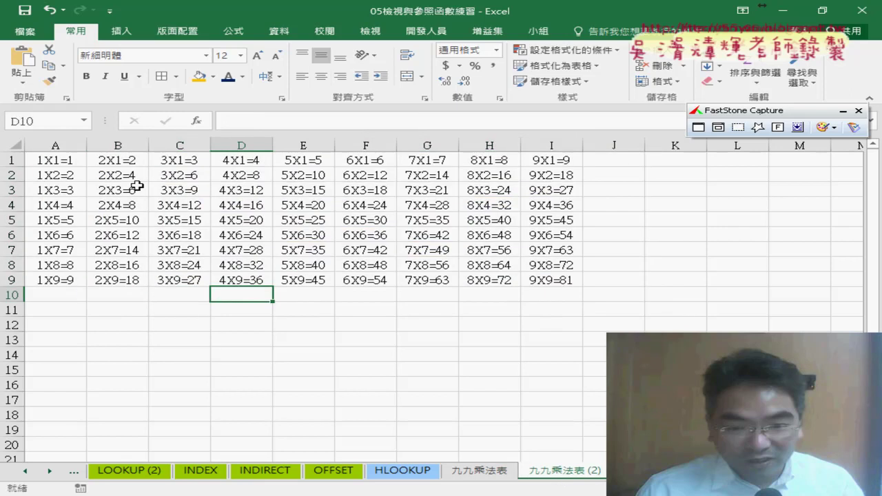
{"action": "mouse_move", "coordinate": [67, 163]}
{"action": "left_mouse_down"}
{"action": "mouse_move", "coordinate": [400, 272]}
{"action": "mouse_move", "coordinate": [557, 283]}
{"action": "left_mouse_up"}
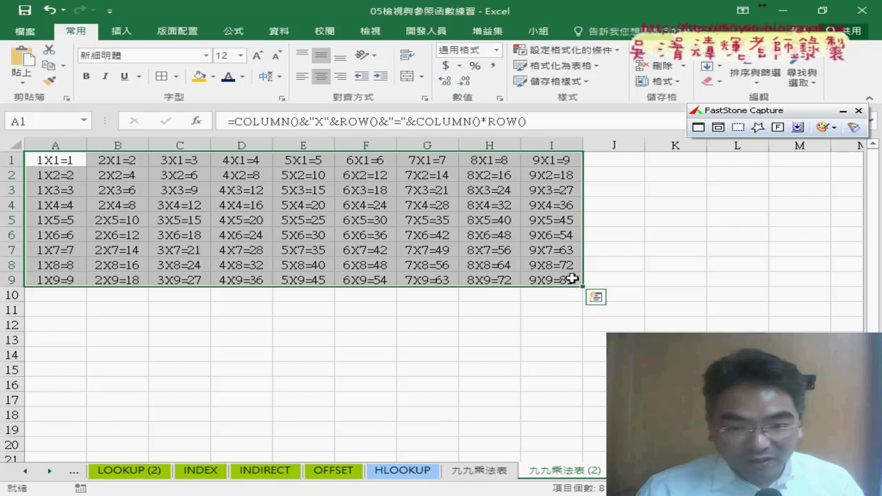
{"action": "left_click", "coordinate": [567, 51]}
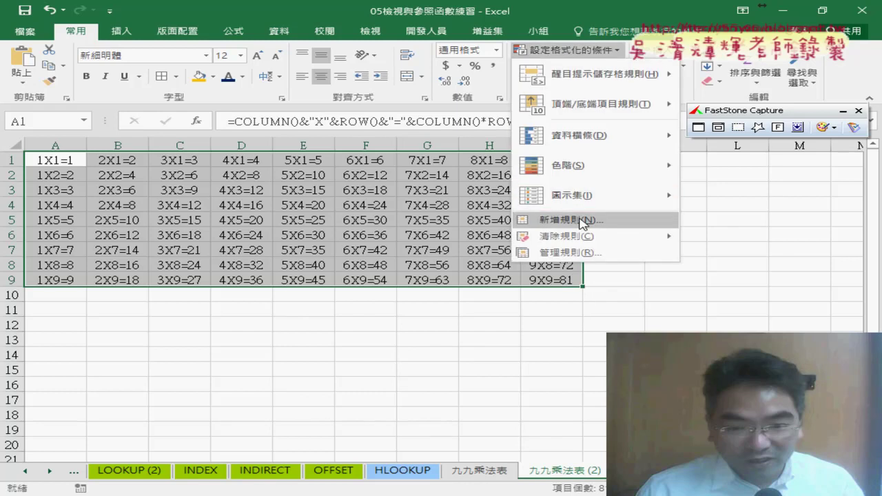
{"action": "left_click", "coordinate": [571, 220]}
{"action": "left_click", "coordinate": [285, 262]}
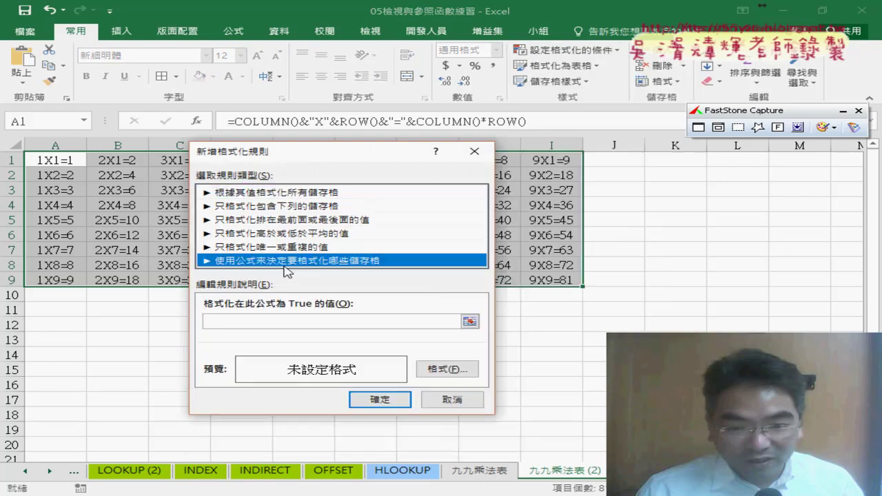
{"action": "left_click", "coordinate": [274, 320]}
{"action": "type", "text": "="}
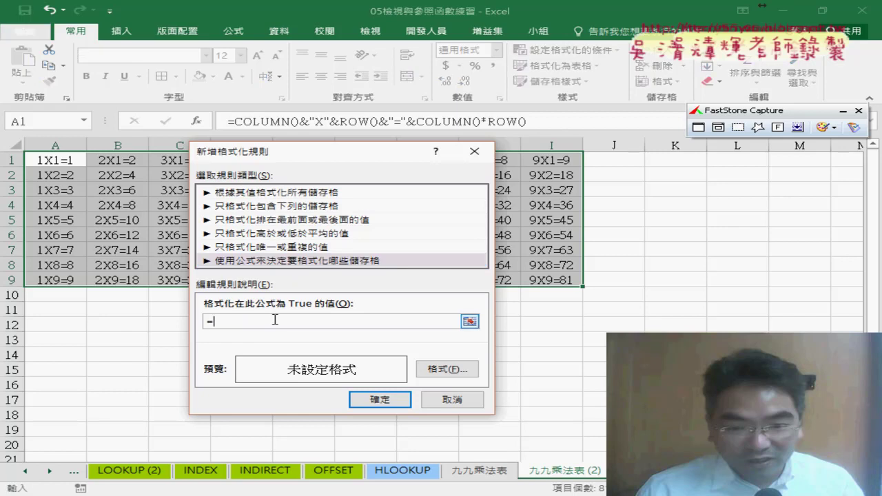
{"action": "type", "text": "col"}
{"action": "type", "text": "umn"}
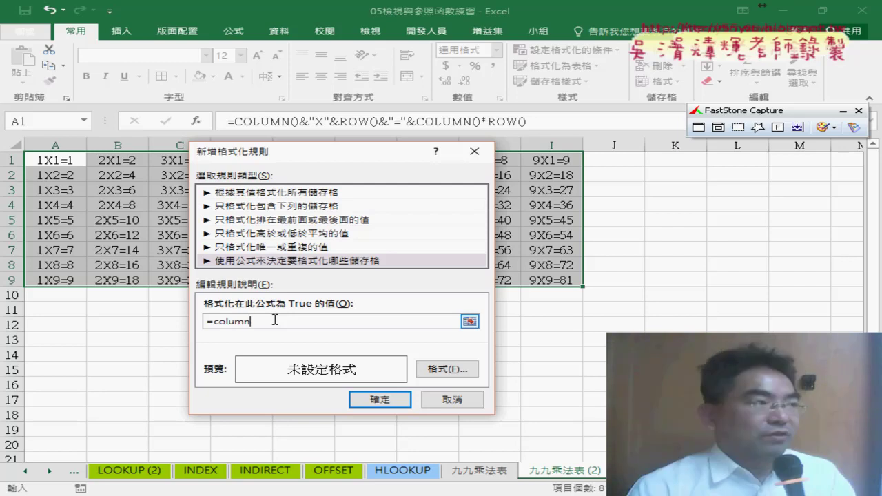
{"action": "type", "text": "()"}
{"action": "type", "text": "="}
{"action": "type", "text": "row"}
{"action": "type", "text": "()"}
Give the =column()=row() rule a yellow fill, copy its formula, and apply it
{"action": "left_click", "coordinate": [442, 371]}
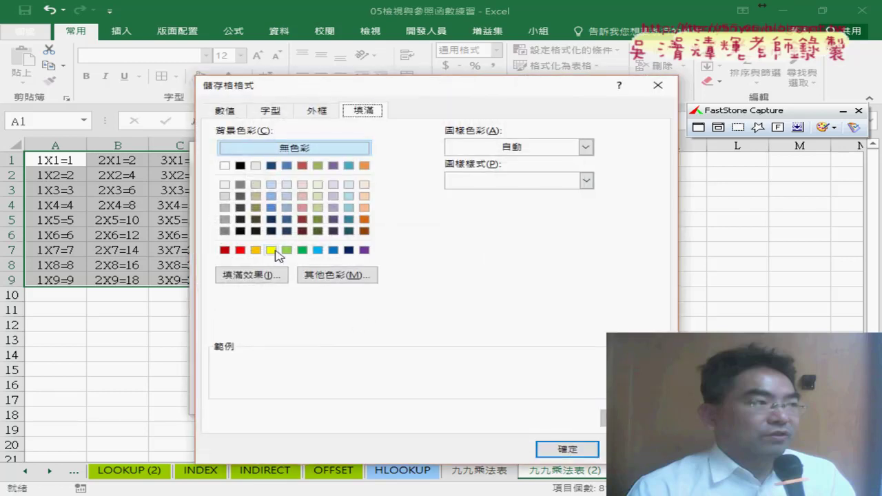
{"action": "left_click", "coordinate": [282, 249]}
{"action": "left_click", "coordinate": [570, 452]}
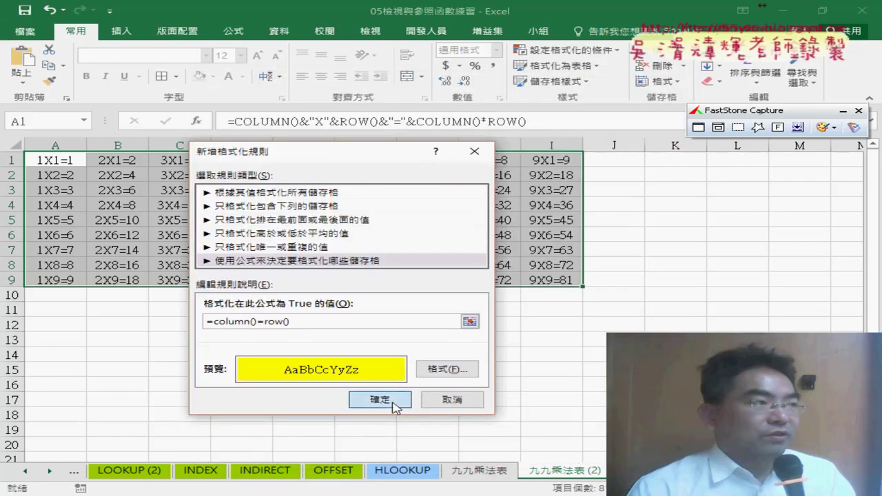
{"action": "left_click_drag", "start_coordinate": [455, 321], "coordinate": [144, 312]}
{"action": "right_click", "coordinate": [235, 321]}
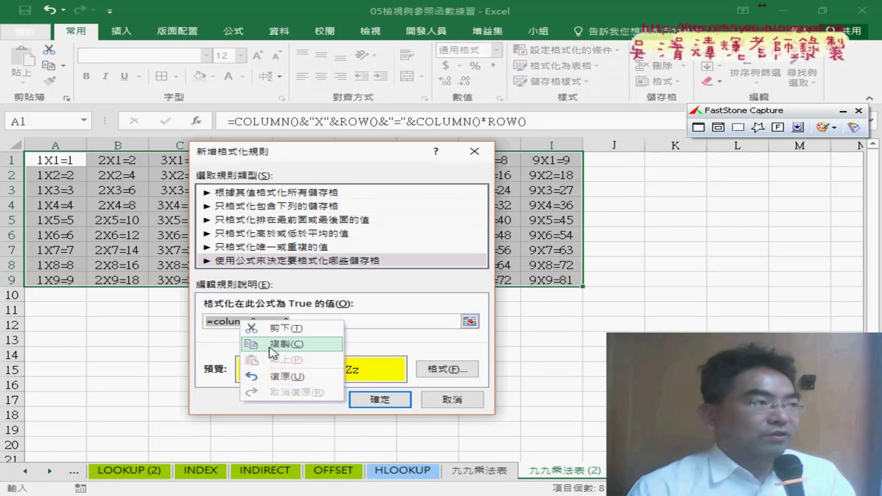
{"action": "left_click", "coordinate": [265, 344]}
{"action": "left_click", "coordinate": [380, 399]}
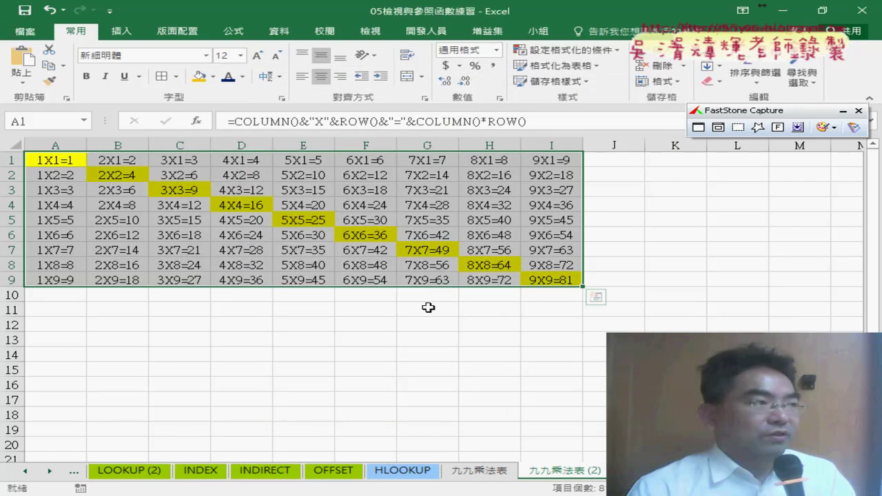
{"action": "left_click", "coordinate": [565, 50]}
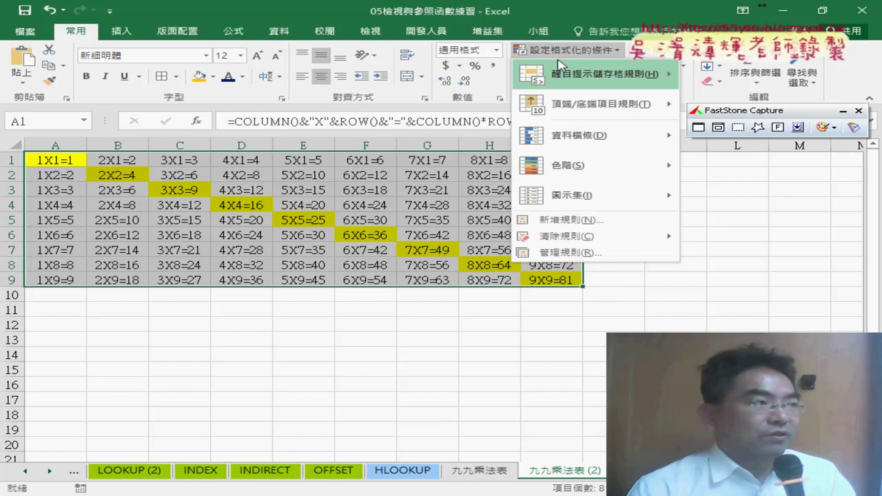
Start a new formula rule with the condition =column()+row()=10
{"action": "left_click", "coordinate": [572, 219]}
{"action": "left_click", "coordinate": [169, 244]}
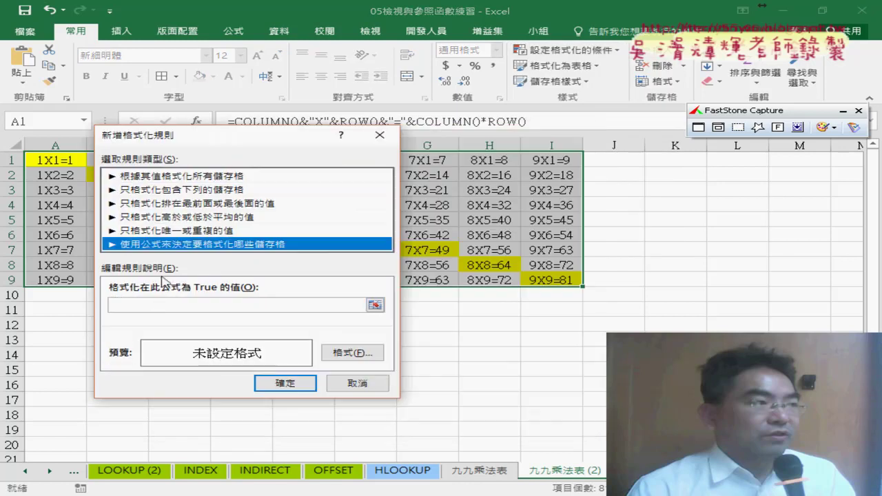
{"action": "left_click", "coordinate": [176, 307]}
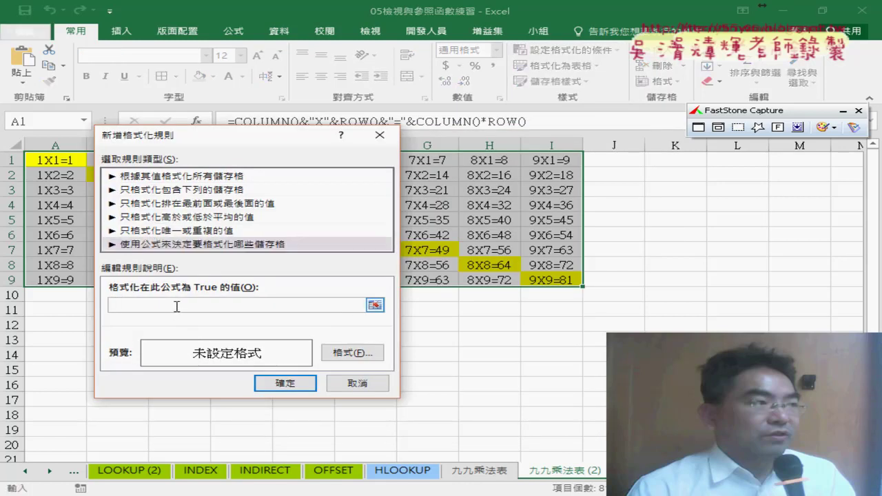
{"action": "type", "text": "=column()=row()"}
{"action": "left_click_drag", "start_coordinate": [163, 307], "coordinate": [170, 307]}
{"action": "type", "text": "+"}
{"action": "type", "text": "=10"}
Give the sum-to-10 rule an orange fill and apply it
{"action": "left_click", "coordinate": [352, 353]}
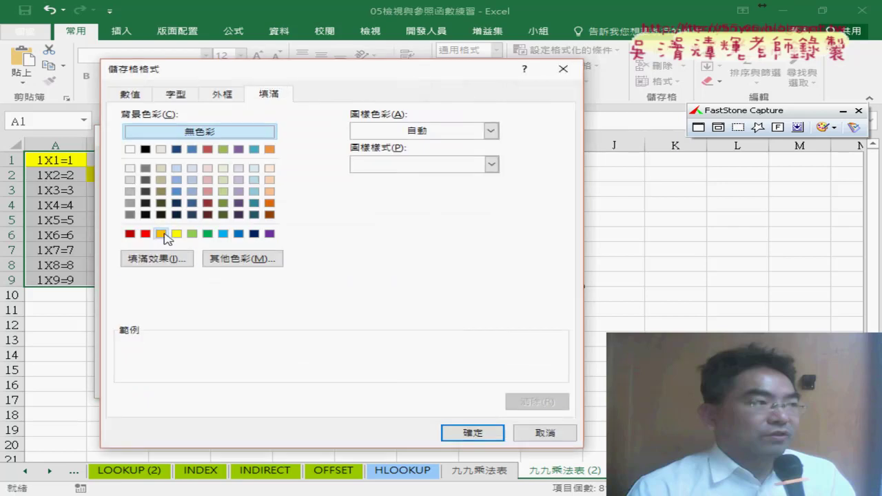
{"action": "left_click", "coordinate": [161, 233]}
{"action": "left_click", "coordinate": [473, 433]}
{"action": "left_click", "coordinate": [452, 433]}
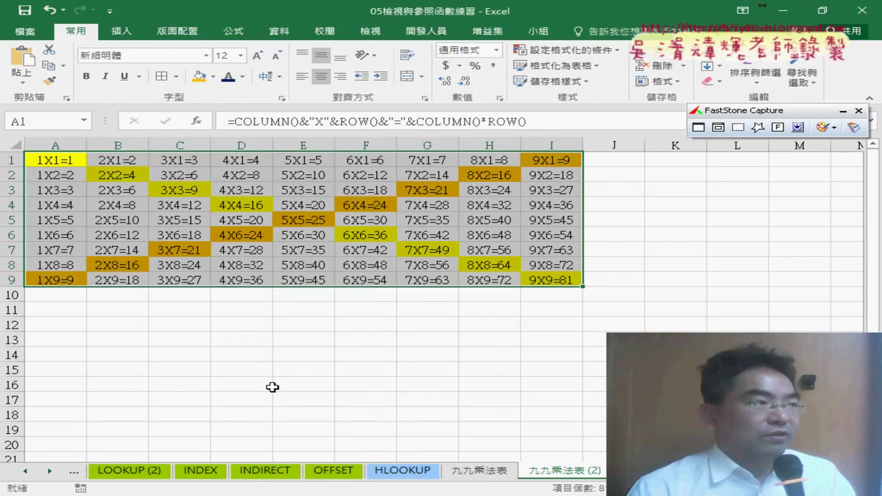